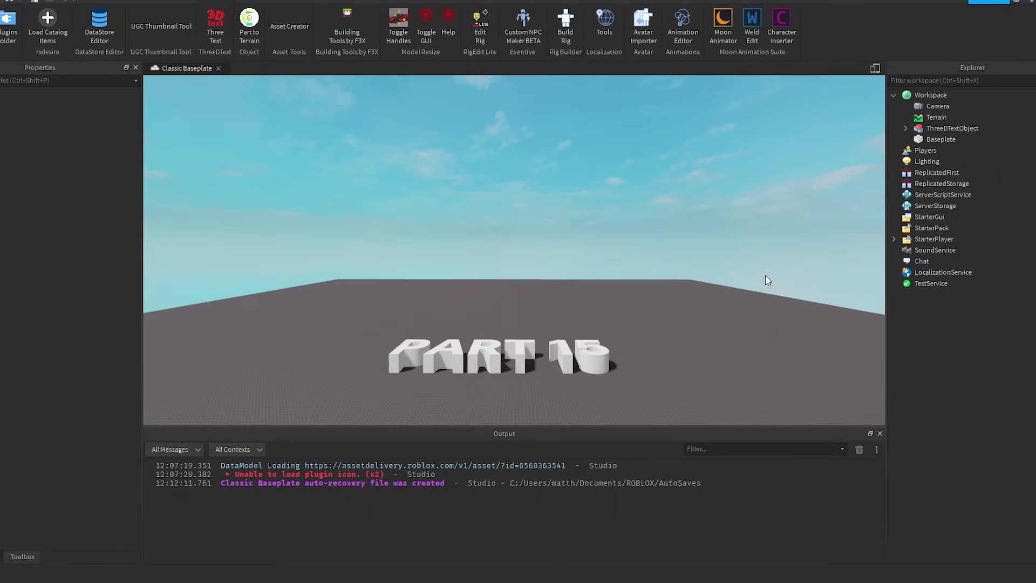
pyautogui.scroll(5, 767, 278)
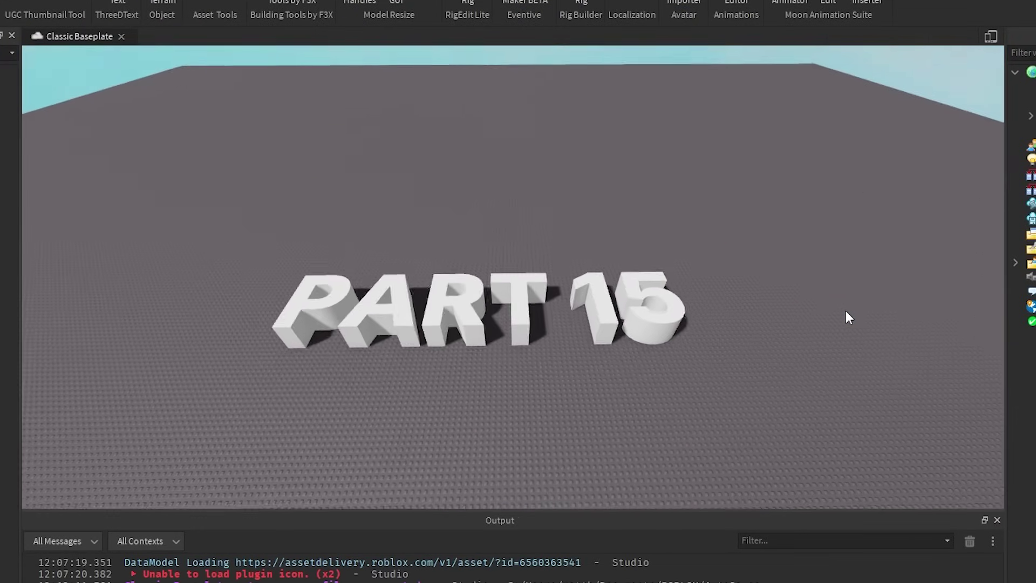
pyautogui.scroll(-5, 845, 311)
pyautogui.moveTo(213, 172); pyautogui.dragTo(675, 318)
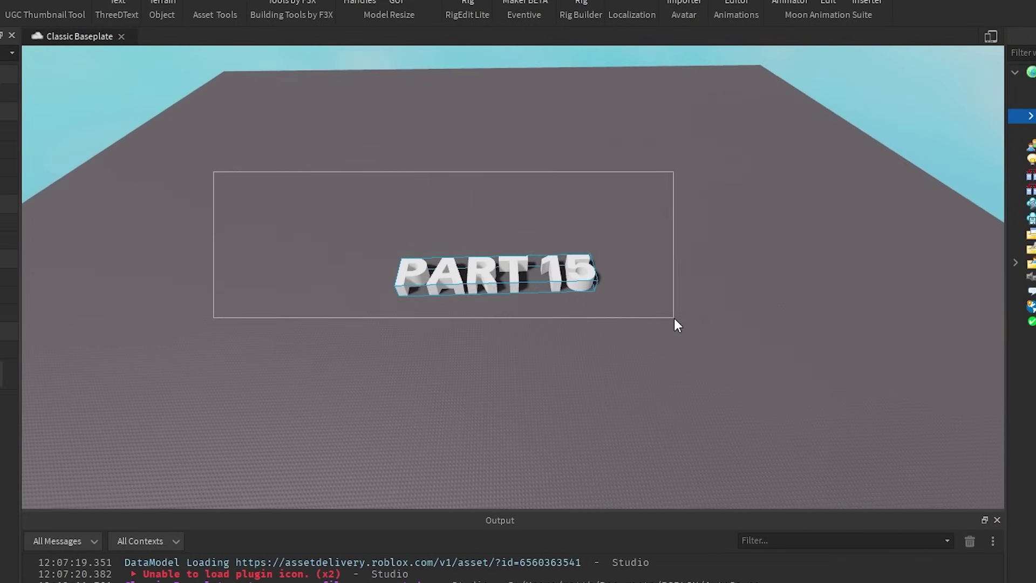
pyautogui.press('w')
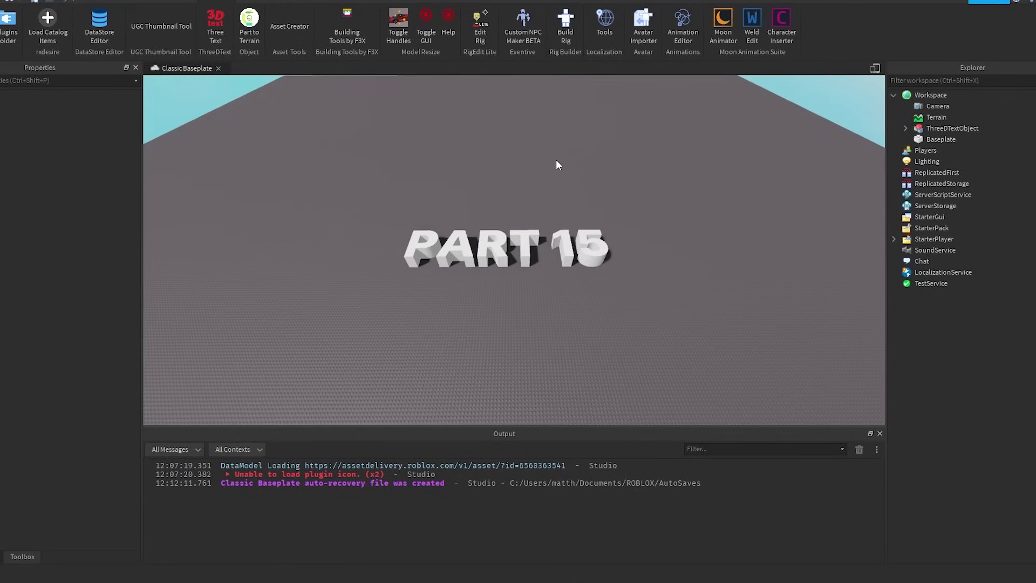
pyautogui.press('w')
pyautogui.moveTo(723, 243); pyautogui.dragTo(723, 223, button='right')
pyautogui.press('s')
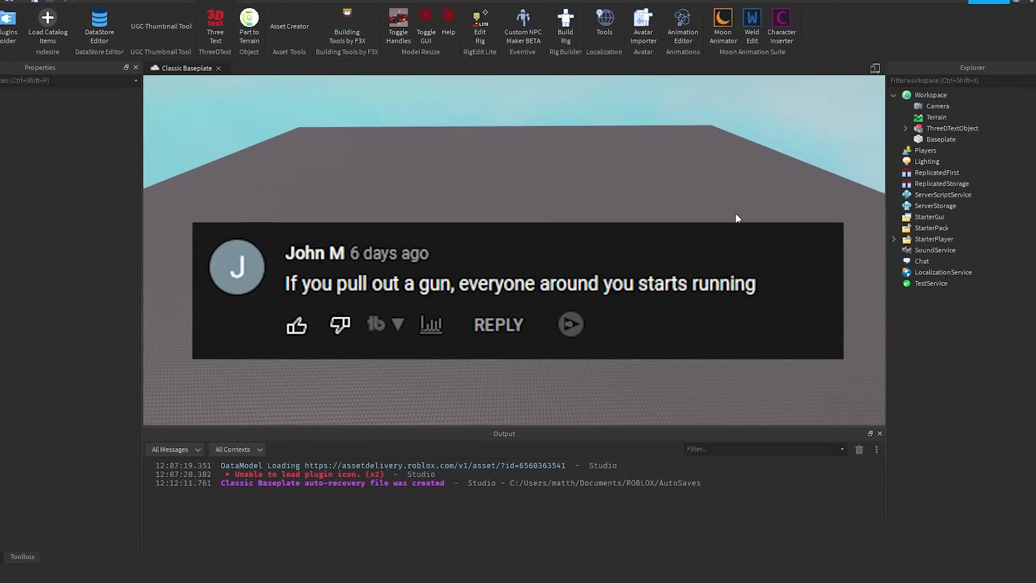
pyautogui.press('w')
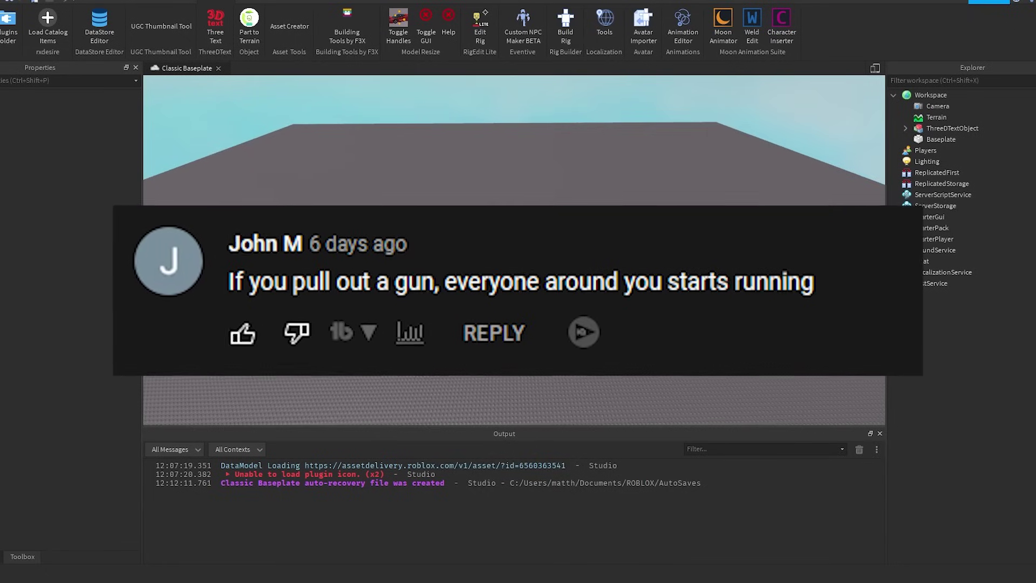
pyautogui.press('w')
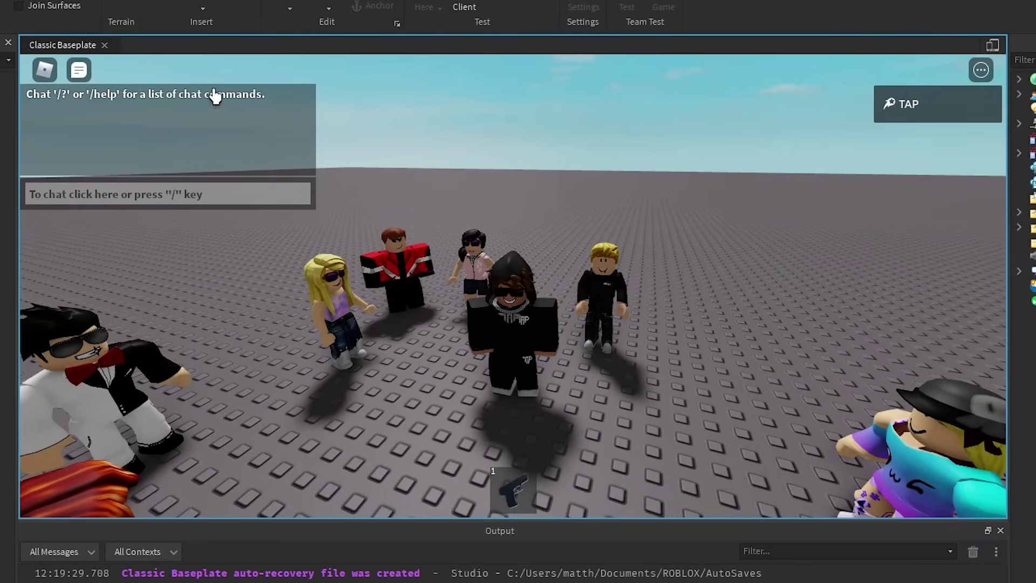
# - Hide the chat window and examine the characters gathered around the avatar in the playtest
pyautogui.click(66, 69)
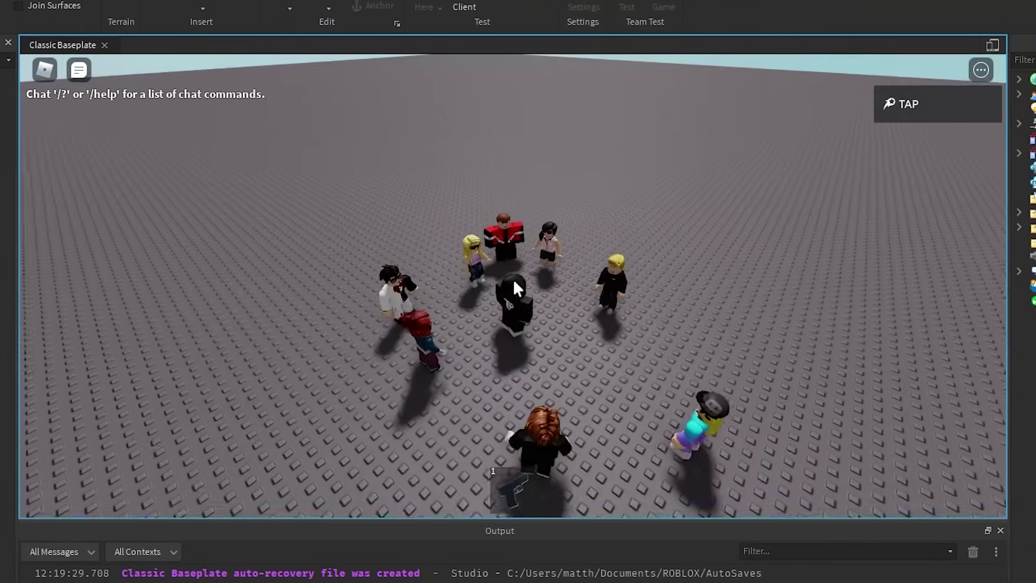
pyautogui.press('s')
pyautogui.press('w')
pyautogui.scroll(3, 526, 407)
pyautogui.press('s')
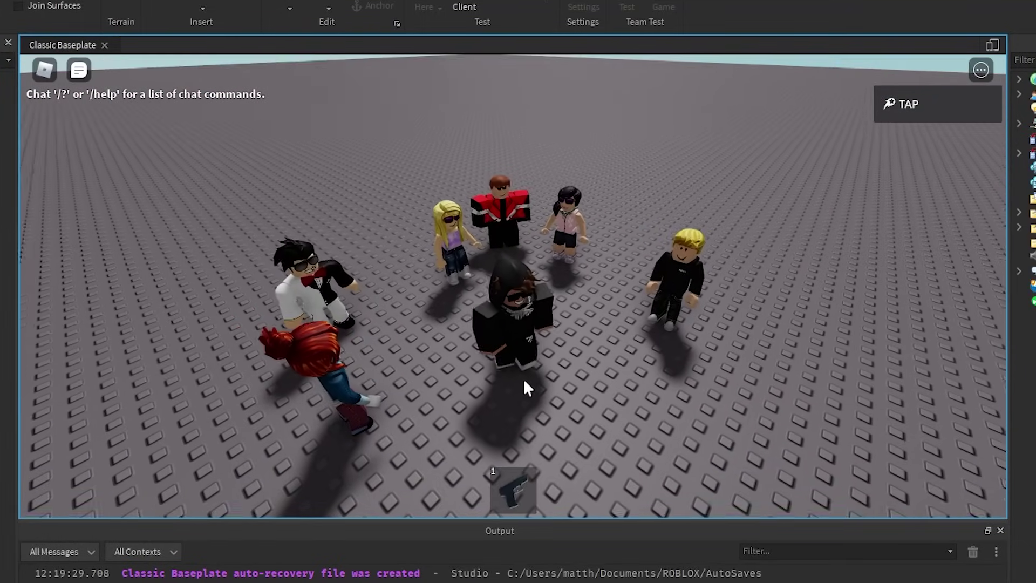
pyautogui.press('Tab')
pyautogui.press('w')
pyautogui.scroll(2, 520, 318)
pyautogui.press('s')
pyautogui.moveTo(520, 319); pyautogui.dragTo(580, 310, button='right')
pyautogui.press('w')
pyautogui.press('s')
pyautogui.press('w')
pyautogui.press('s')
pyautogui.scroll(-3, 527, 317)
pyautogui.scroll(3, 558, 327)
# - Equip the handgun and follow the fleeing characters, ending in first-person view
pyautogui.press('1')
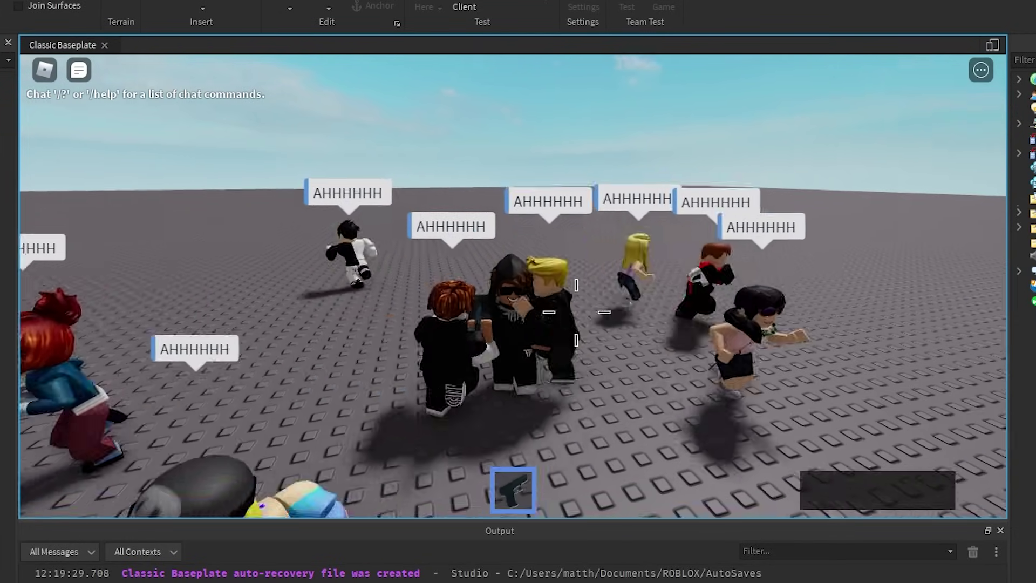
pyautogui.press('w')
pyautogui.scroll(-2, 576, 312)
pyautogui.press('w')
pyautogui.press('w')
pyautogui.scroll(2, 580, 311)
pyautogui.scroll(-5, 580, 311)
pyautogui.scroll(-2, 580, 310)
pyautogui.scroll(10, 580, 309)
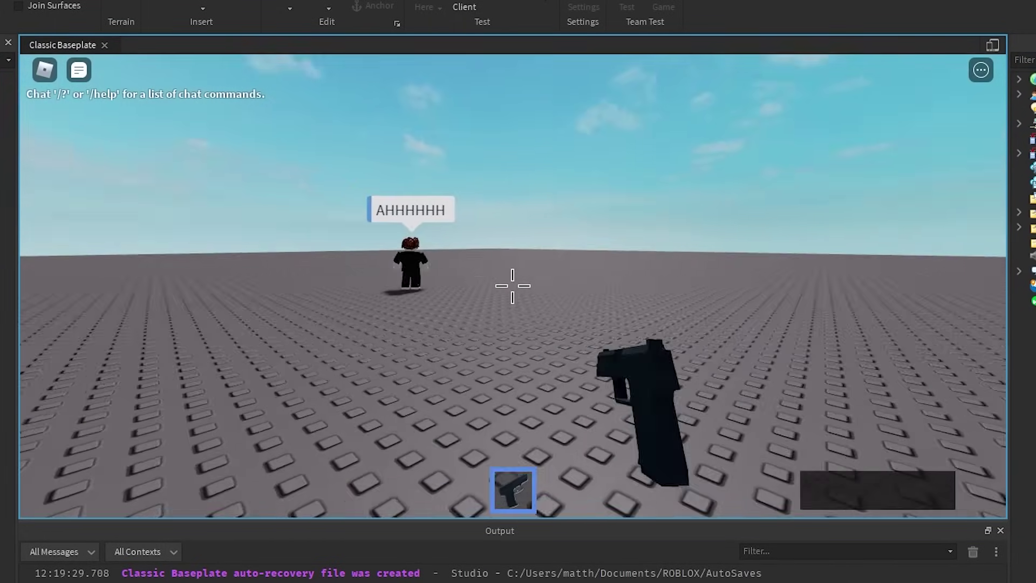
# - Shoot the fleeing character in the black outfit several times with the handgun
pyautogui.click(512, 286)
pyautogui.click(513, 286)
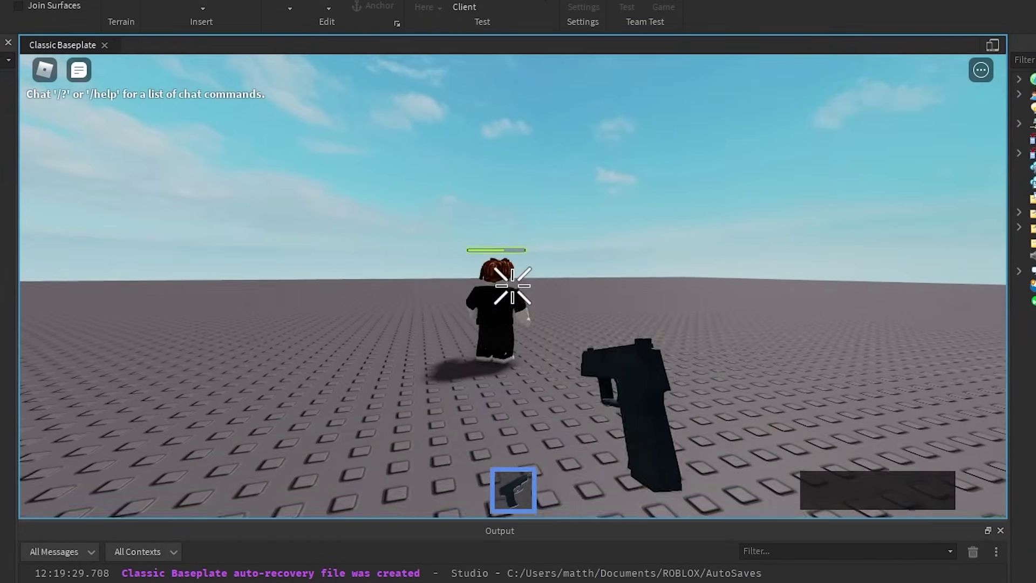
pyautogui.click(512, 286)
pyautogui.click(512, 287)
pyautogui.click(512, 288)
# - Examine the shot character beside the avatar in third-person view while walking around
pyautogui.scroll(-2, 512, 288)
pyautogui.scroll(-5, 512, 287)
pyautogui.moveTo(512, 288); pyautogui.dragTo(512, 288, button='right')
pyautogui.scroll(3, 512, 288)
pyautogui.moveTo(693, 279); pyautogui.dragTo(693, 279, button='right')
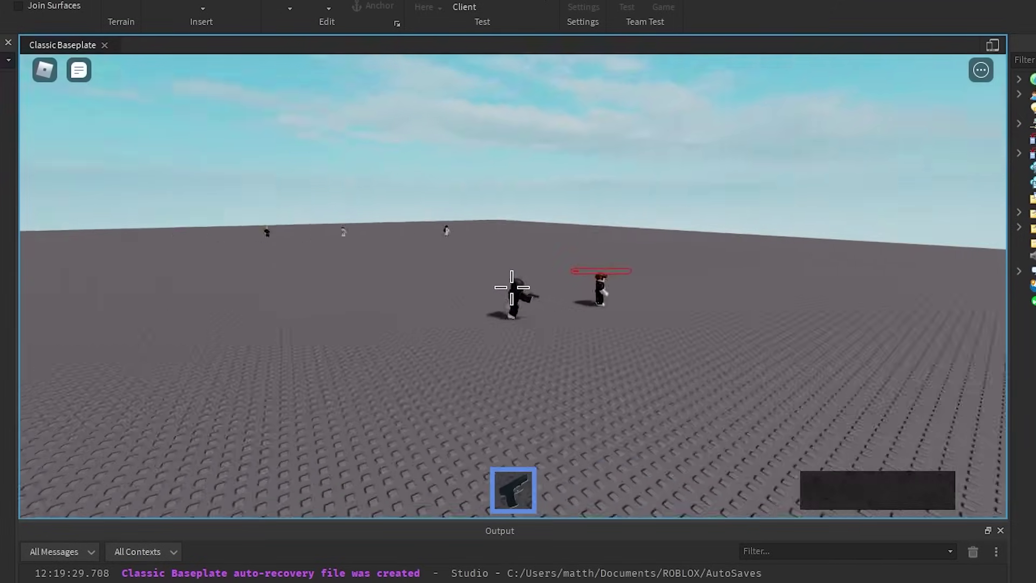
pyautogui.scroll(1, 693, 279)
pyautogui.press('s')
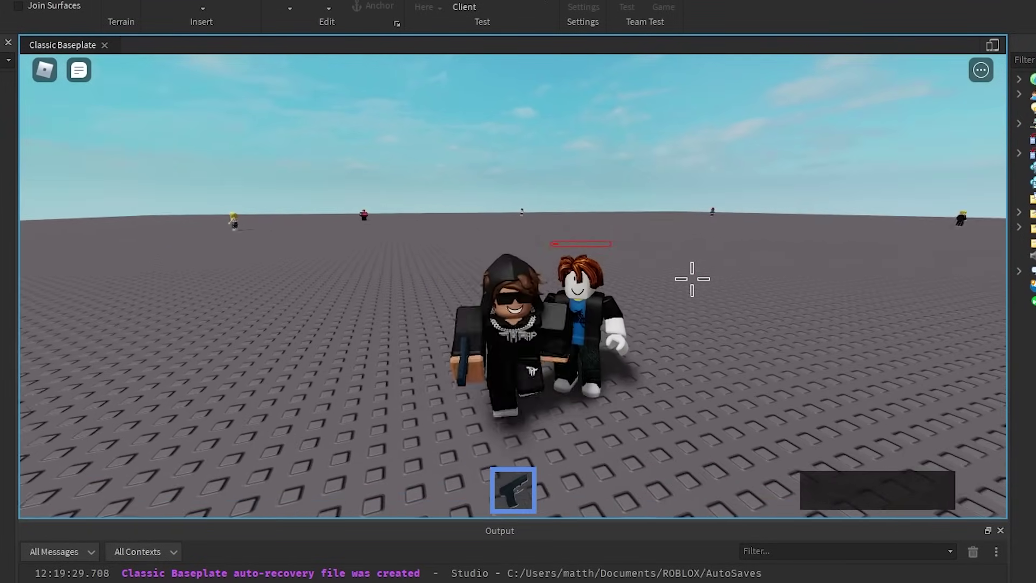
pyautogui.press('w')
pyautogui.press('s')
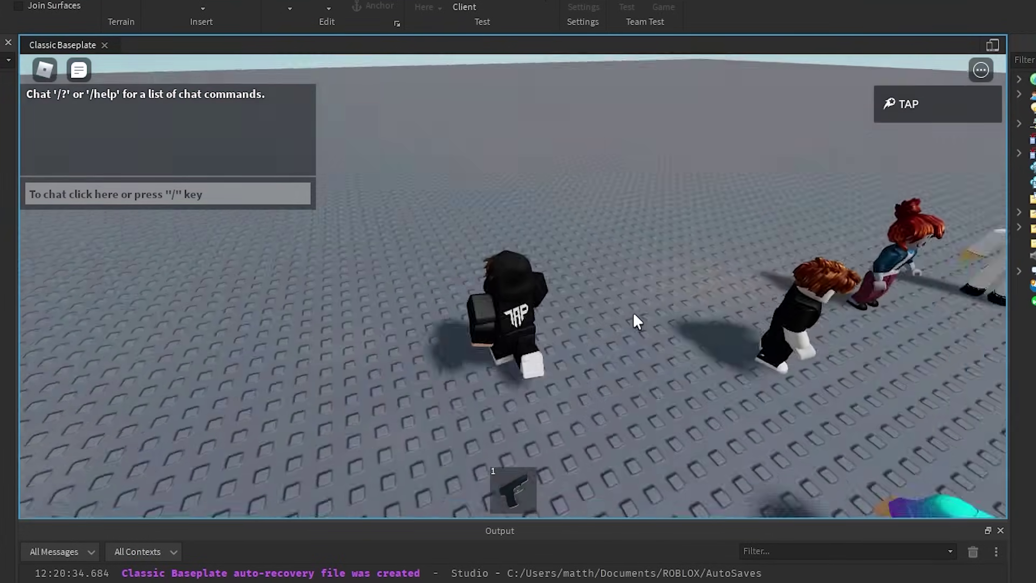
# - Equip the handgun near the characters in the new playtest to test their reaction again
pyautogui.moveTo(633, 312); pyautogui.dragTo(586, 281, button='right')
pyautogui.press('1')
pyautogui.scroll(-4, 634, 313)
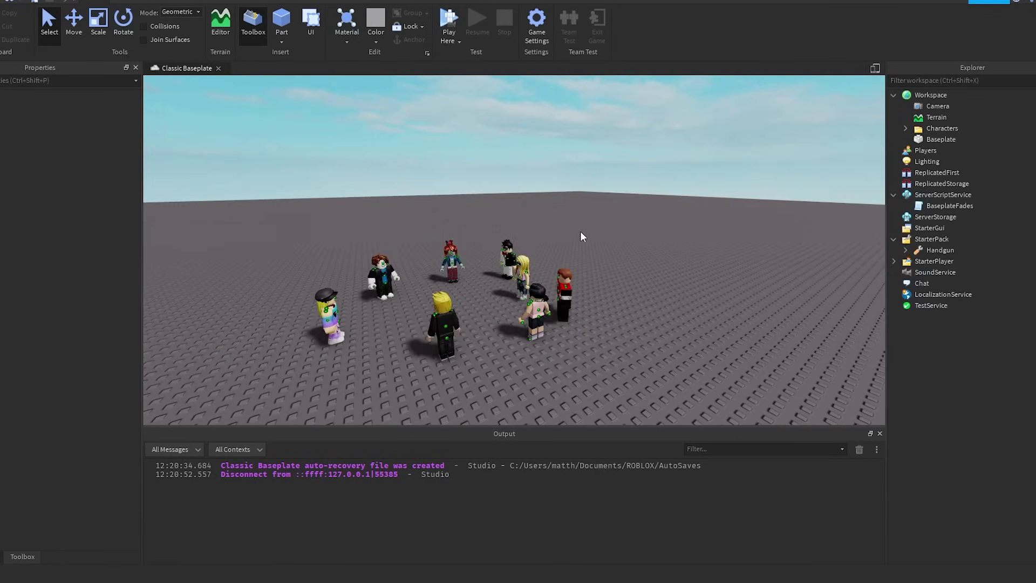
pyautogui.press('w')
pyautogui.moveTo(586, 229); pyautogui.dragTo(588, 225, button='right')
pyautogui.press('s')
pyautogui.press('d')
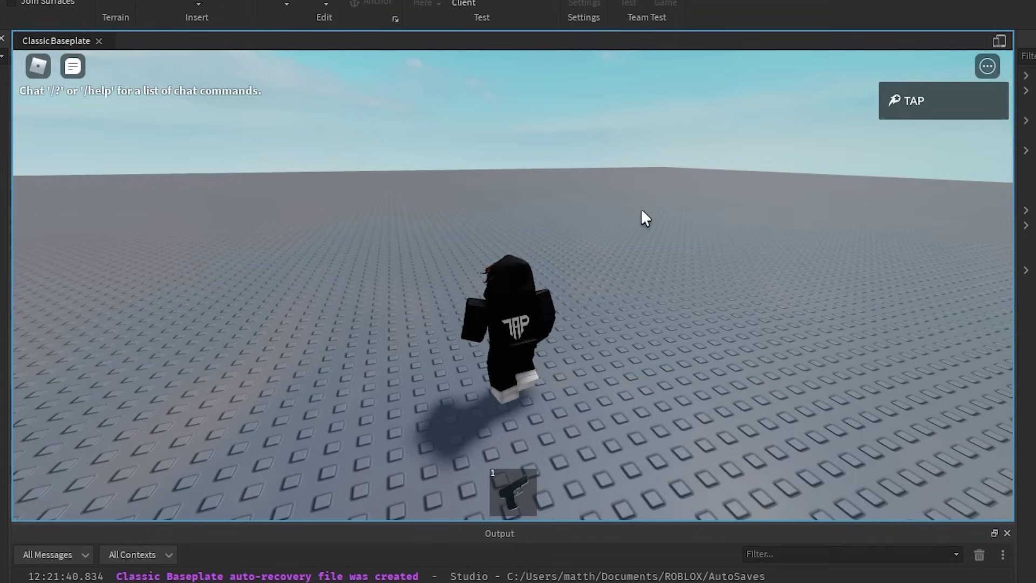
# - Send the chat message "what time is it?" to test the scripted response and stop the playtest
pyautogui.press('/')
pyautogui.write('what t')
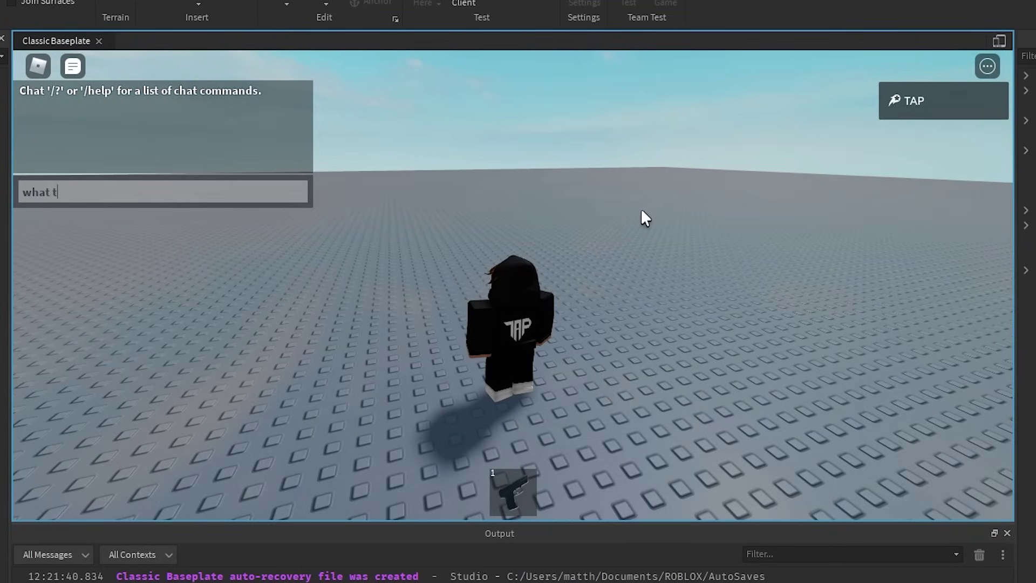
pyautogui.write('ime is it?')
pyautogui.press('Return')
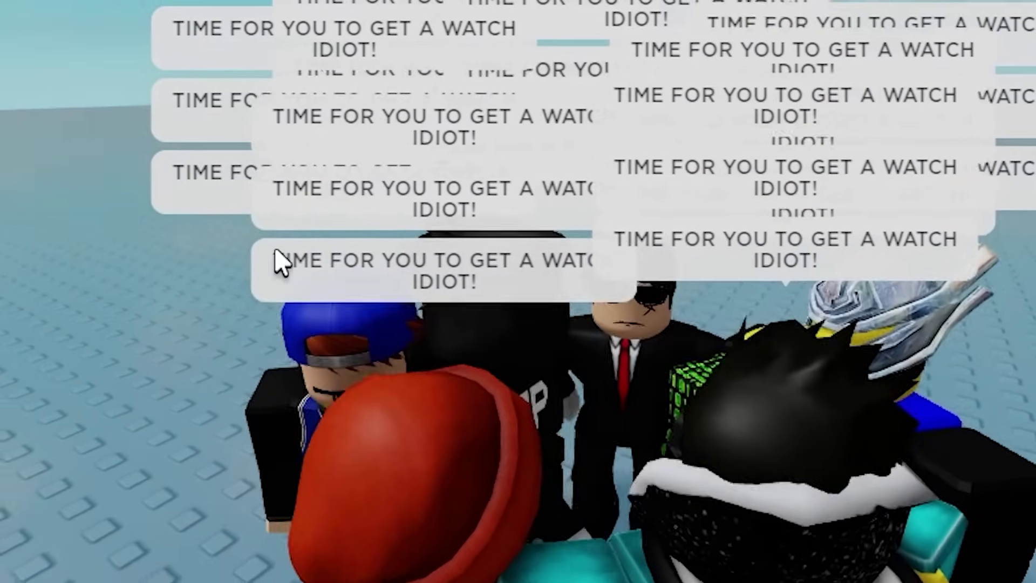
pyautogui.moveTo(283, 263); pyautogui.dragTo(283, 264, button='right')
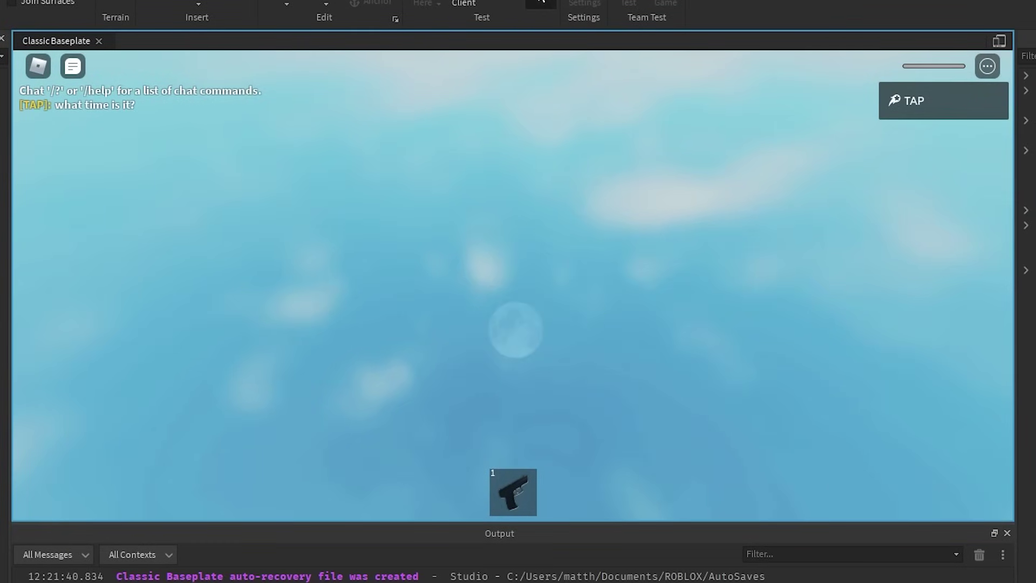
pyautogui.click(540, 1)
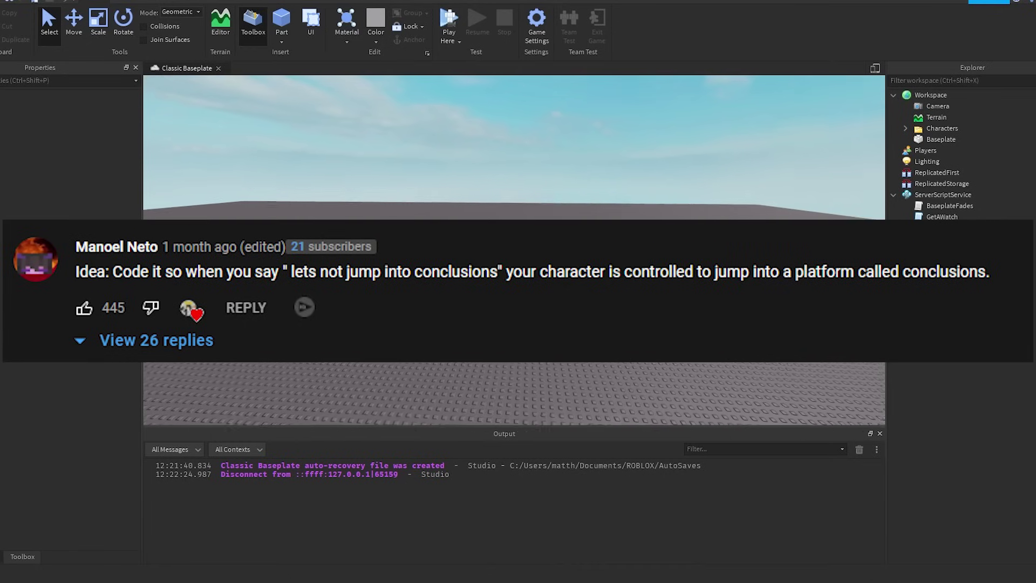
pyautogui.moveTo(514, 291); pyautogui.dragTo(545, 287, button='right')
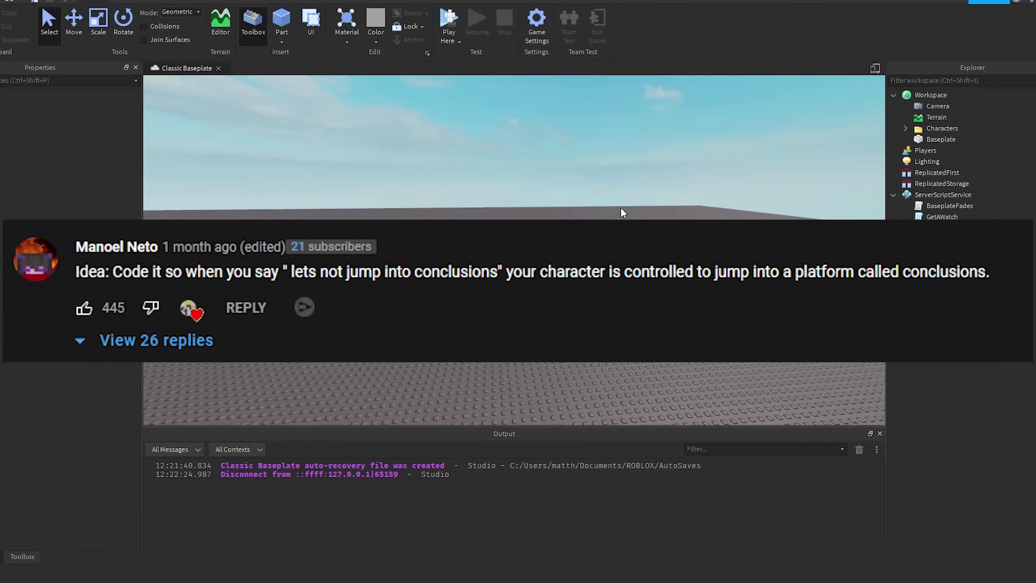
pyautogui.moveTo(620, 207)
pyautogui.mouseDown(button='right')
pyautogui.moveTo(637, 199)
pyautogui.moveTo(619, 196)
pyautogui.mouseUp(button='right')
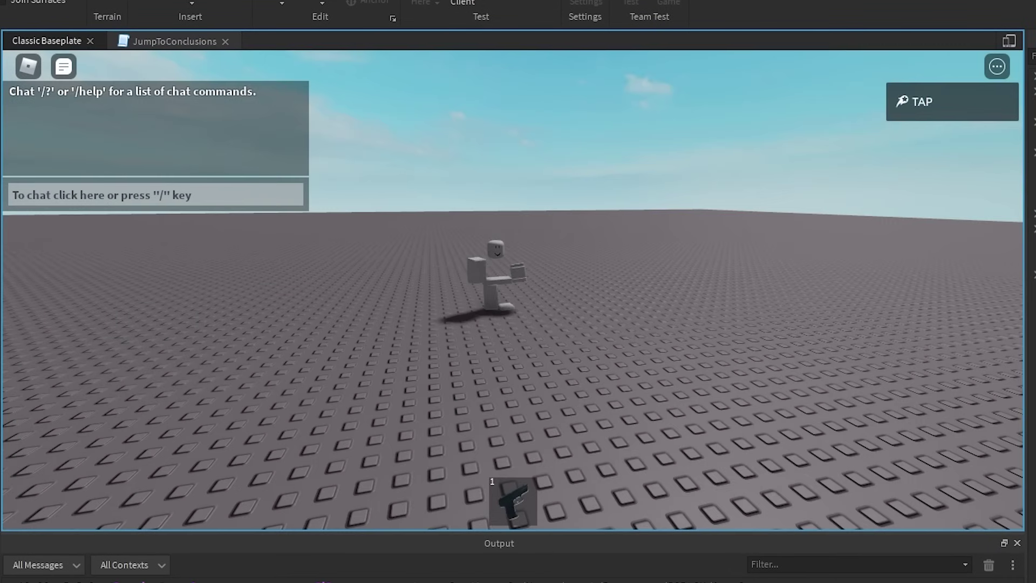
# - Walk the avatar beside the grey dummy and send the chat message "bro"
pyautogui.press('w')
pyautogui.moveTo(657, 177); pyautogui.dragTo(656, 189, button='right')
pyautogui.press('d')
pyautogui.press('s')
pyautogui.press('d')
pyautogui.press('a')
pyautogui.press('/')
pyautogui.write('bro')
pyautogui.press('Return')
# - Send the chat message "lets not jump to conclusions" and move the avatar toward the CONCLUSIONS platform
pyautogui.press('/')
pyautogui.write('a')
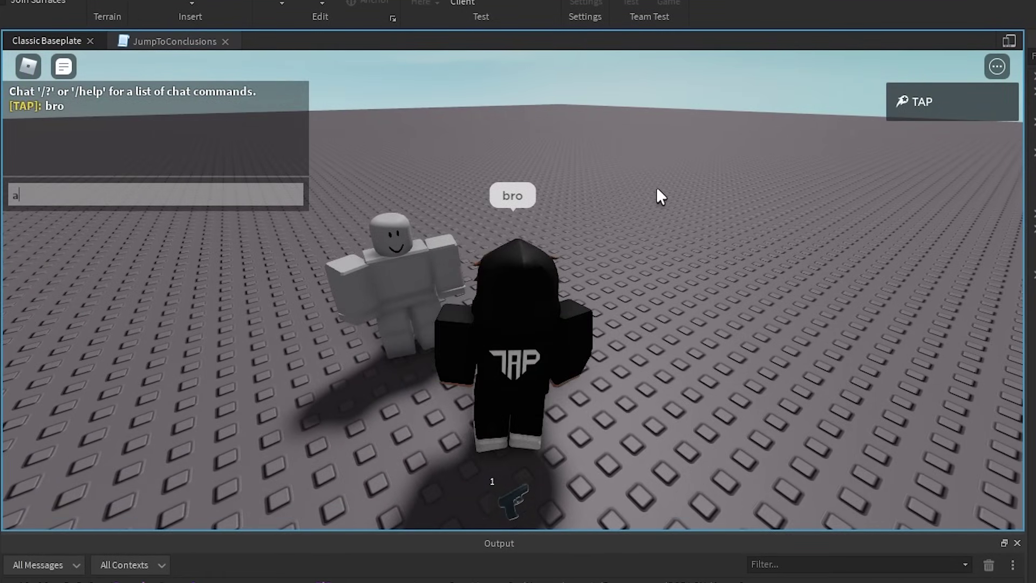
pyautogui.click(657, 189)
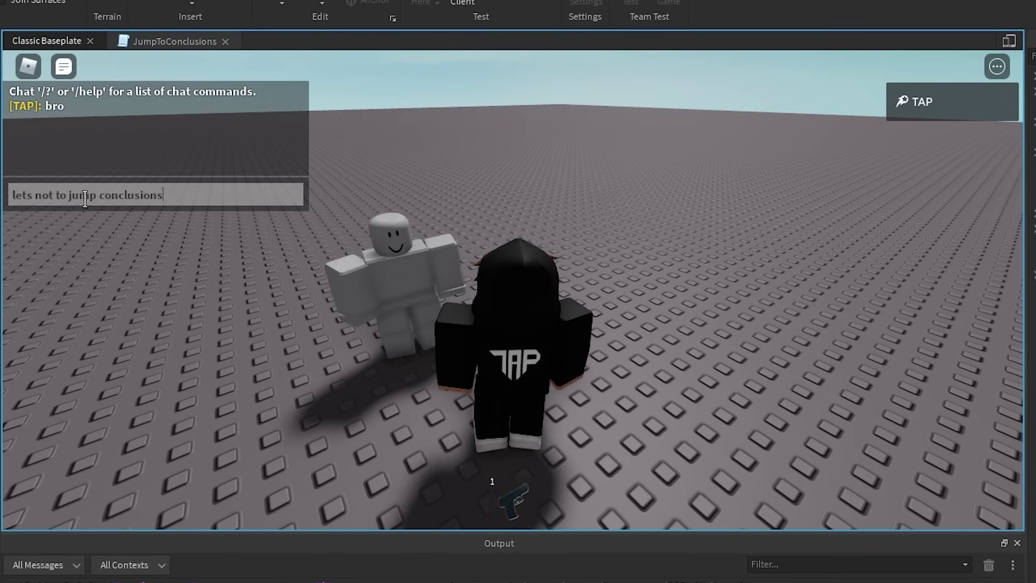
pyautogui.press('Return')
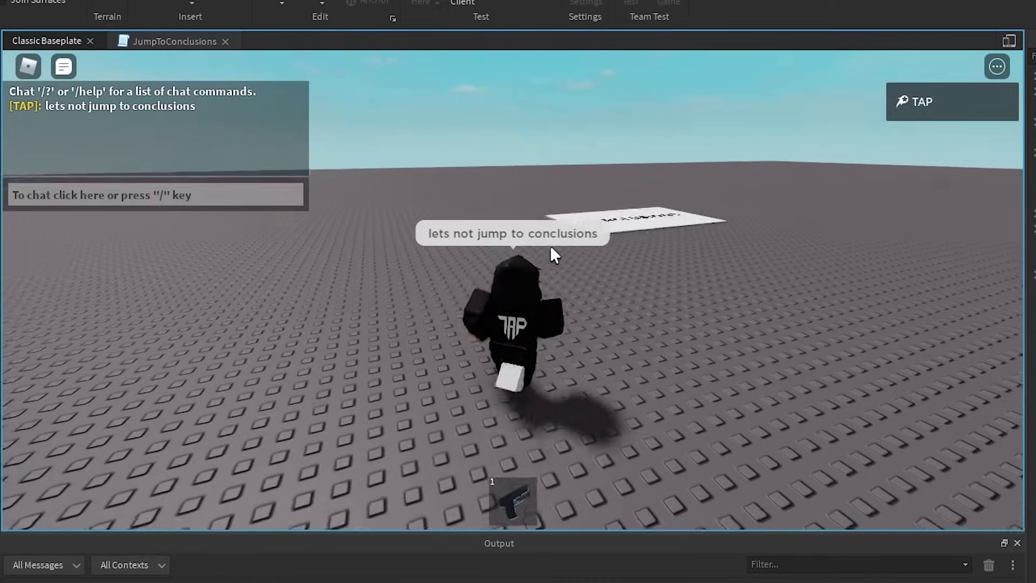
pyautogui.press('w')
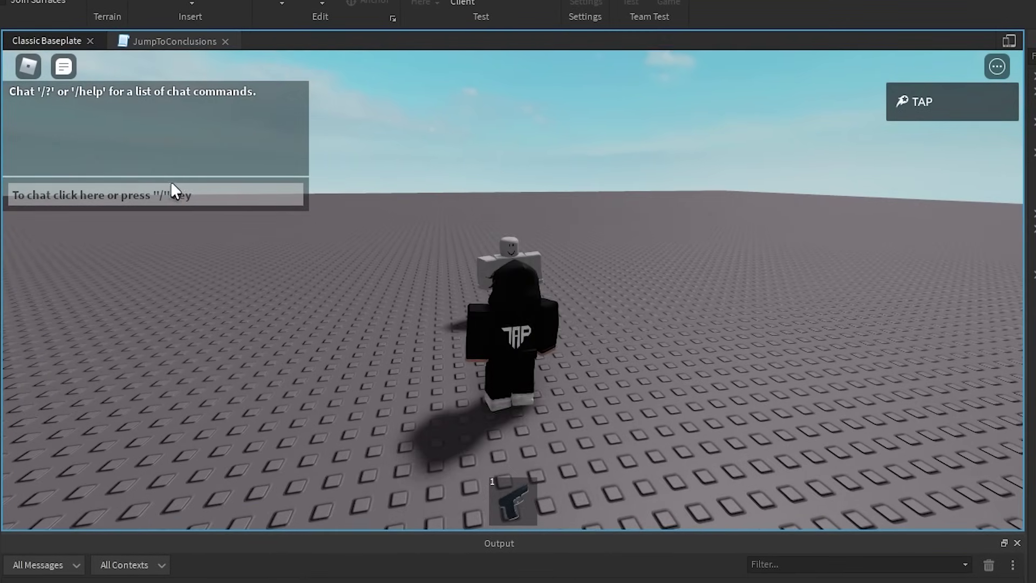
# - Test the chat phrase "lets not jump to conclusions" again in a new playtest and stop the test
pyautogui.click(144, 194)
pyautogui.press('Return')
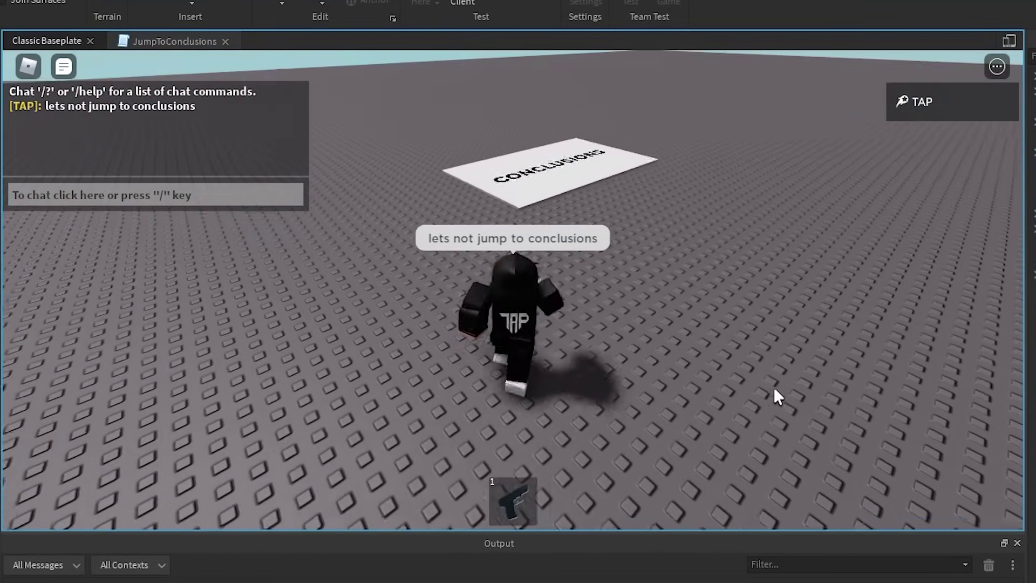
pyautogui.press('space')
pyautogui.moveTo(773, 387); pyautogui.dragTo(681, 216, button='right')
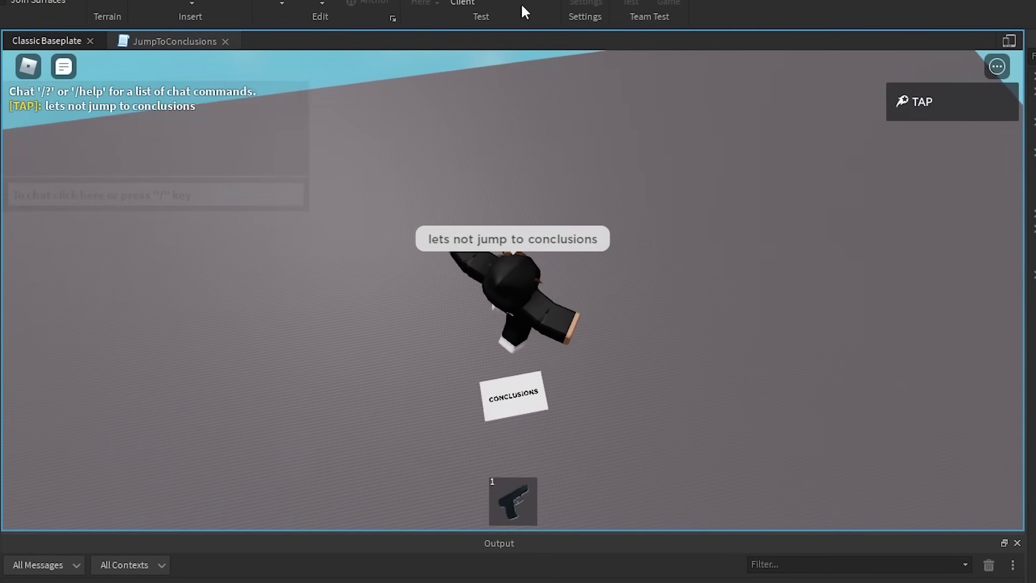
pyautogui.hotkey('shift', 'F5')
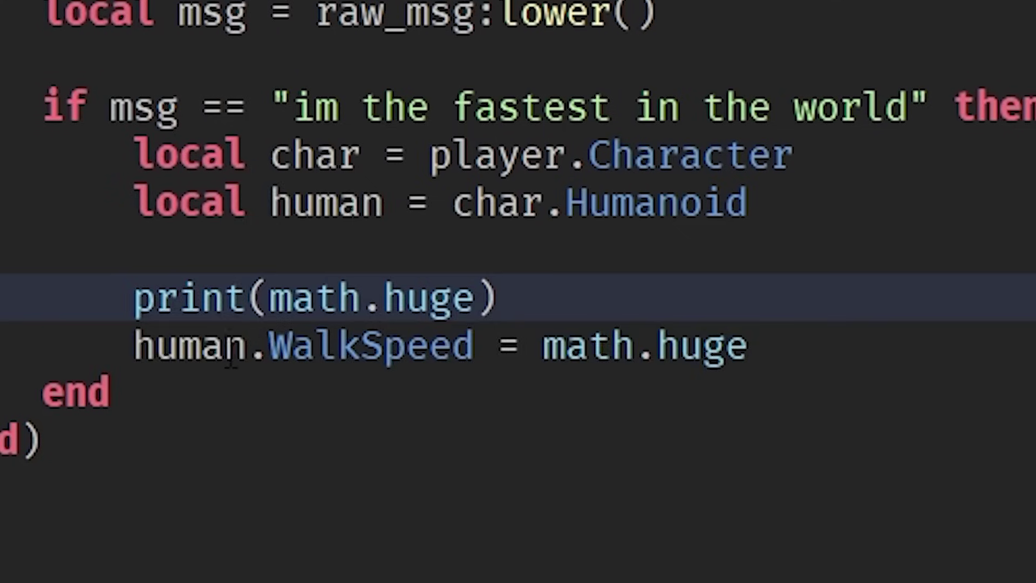
# - Examine the print(math.huge) and human.WalkSpeed = math.huge lines in the FastestPlayer script
pyautogui.moveTo(76, 296); pyautogui.dragTo(775, 344)
pyautogui.click(322, 324)
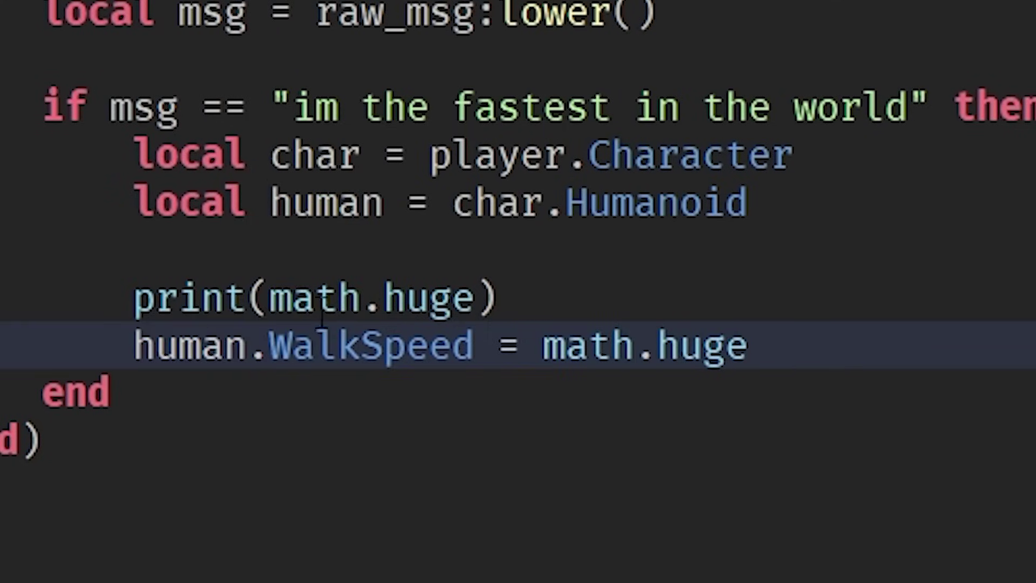
pyautogui.click(737, 335)
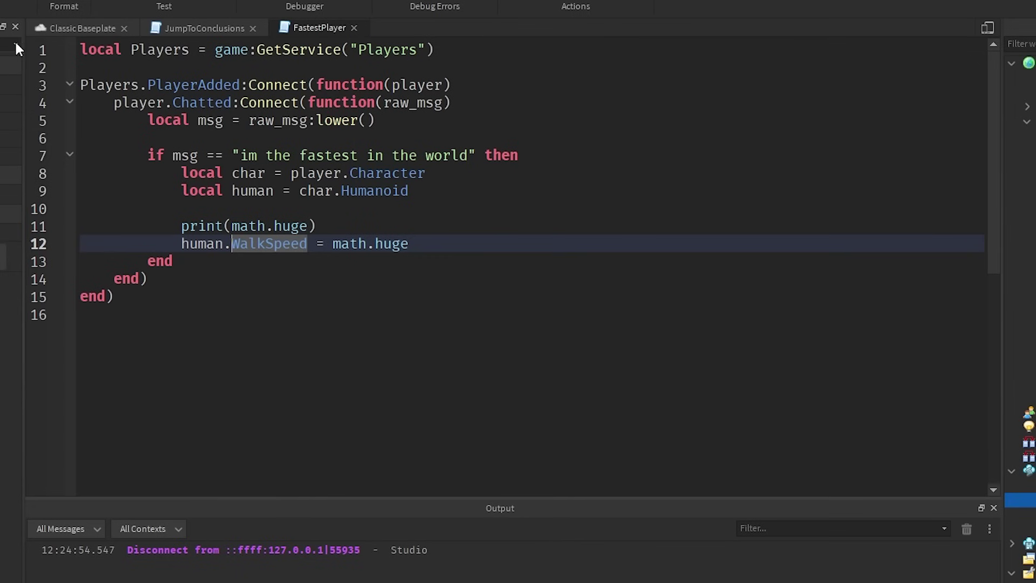
# - Show the Classic Baseplate viewport and start a Play Here playtest
pyautogui.click(81, 27)
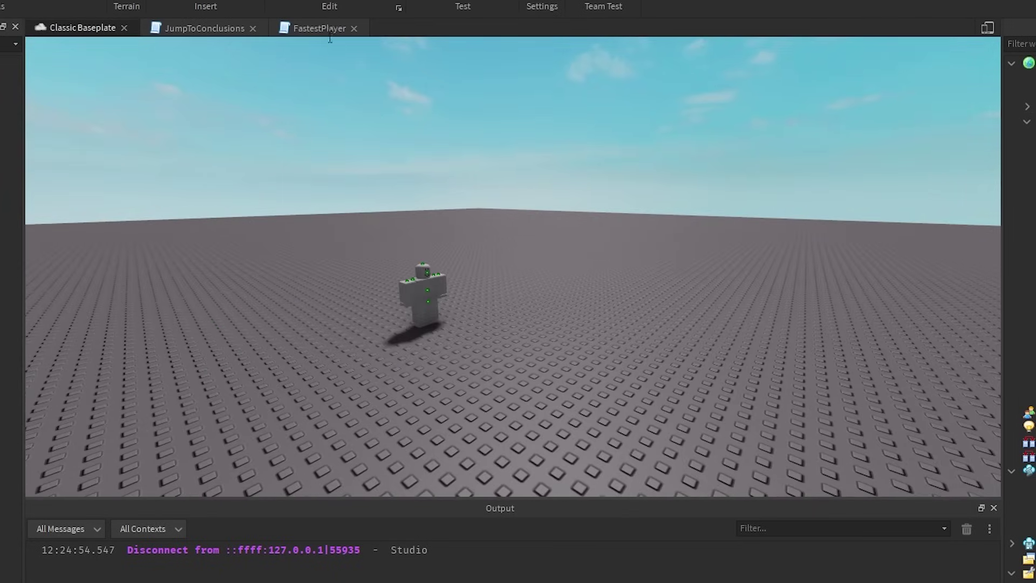
pyautogui.click(320, 28)
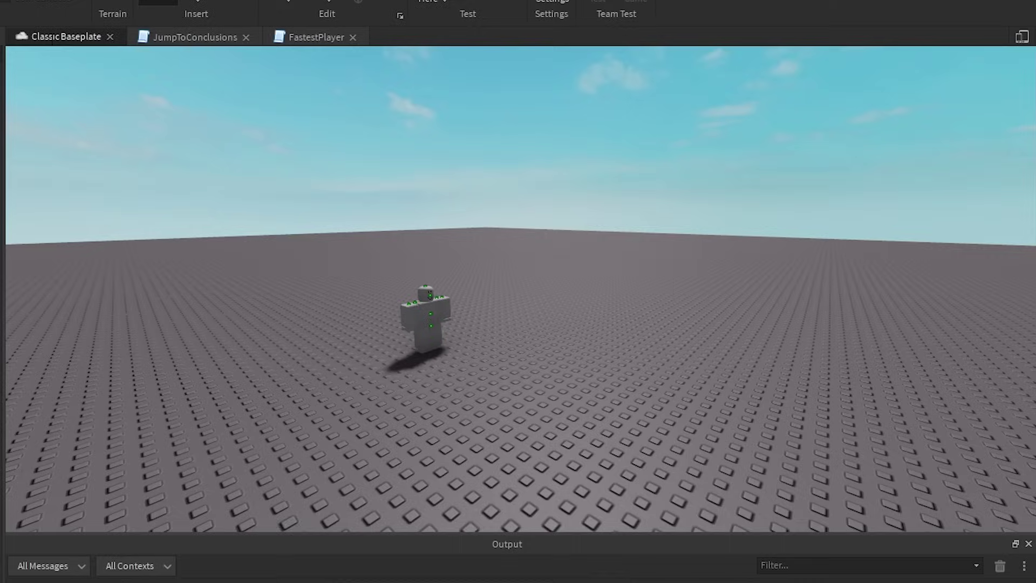
pyautogui.moveTo(561, 105); pyautogui.dragTo(610, 118, button='right')
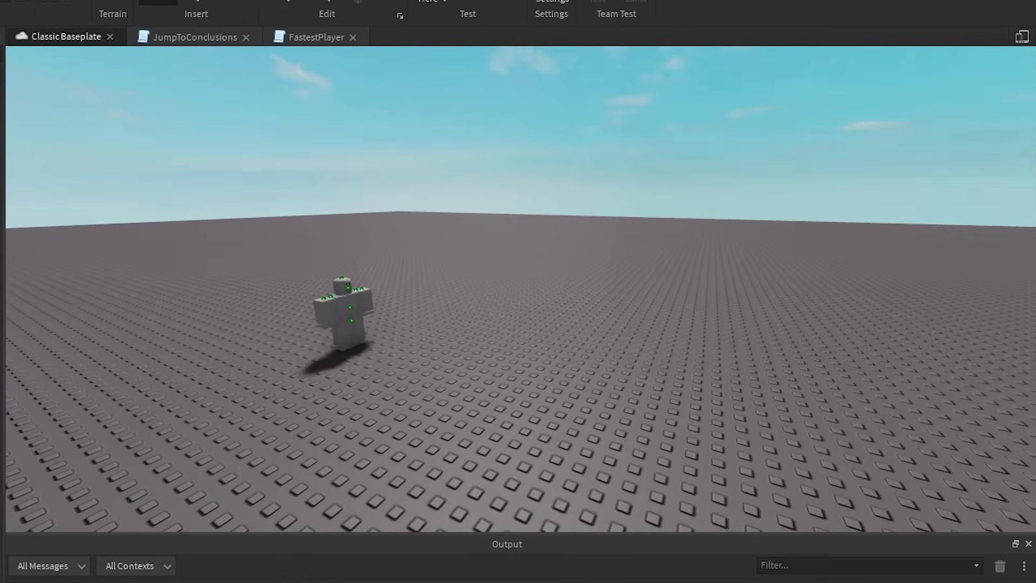
pyautogui.click(430, 2)
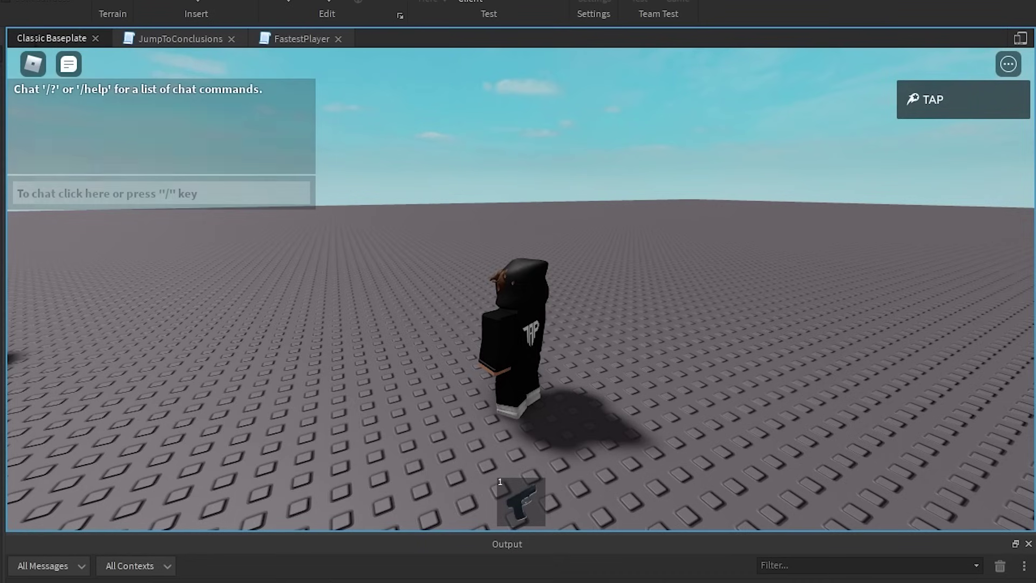
# - Send the chat message "im the fastest in the world", move the avatar, and check the value printed by FastestPlayer in the output log
pyautogui.click(233, 189)
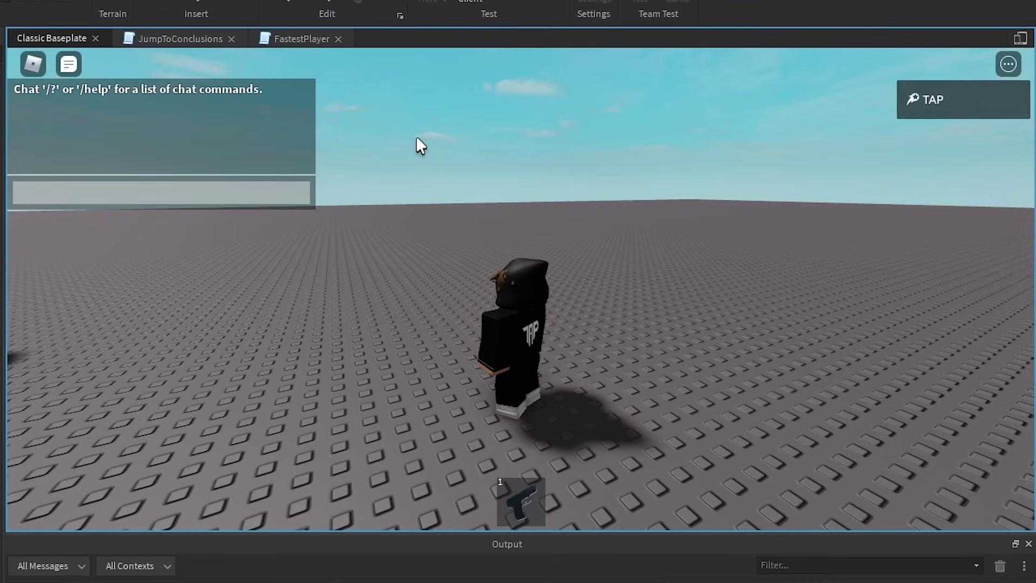
pyautogui.write('im the fastest in the world')
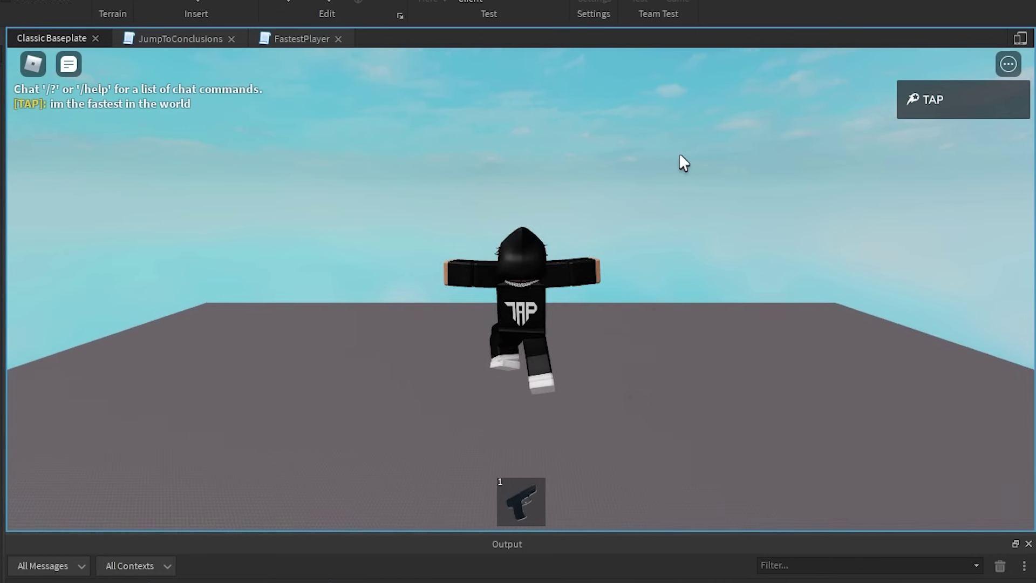
pyautogui.moveTo(650, 236); pyautogui.dragTo(661, 232, button='right')
pyautogui.press('w')
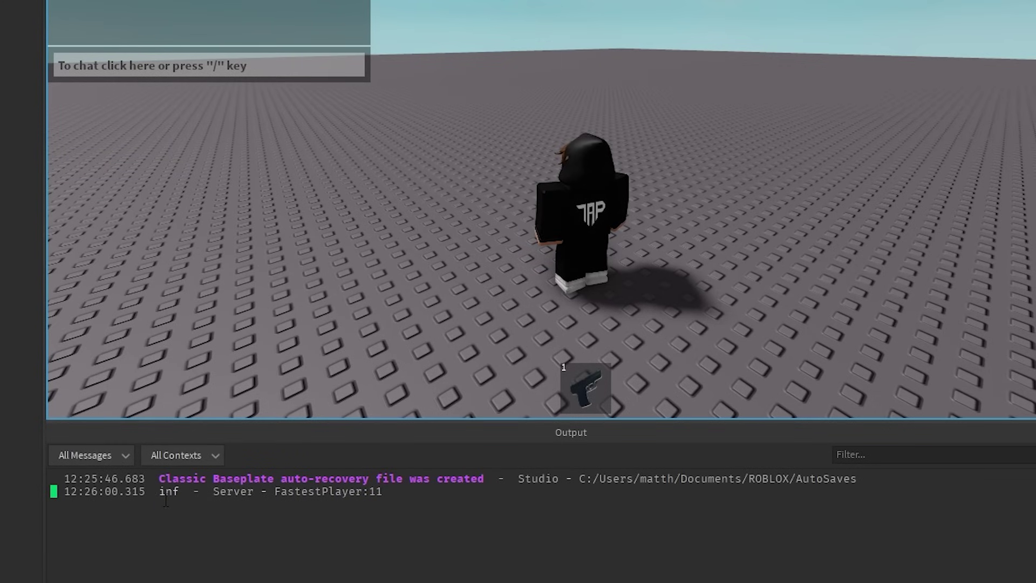
pyautogui.moveTo(152, 492); pyautogui.dragTo(228, 498)
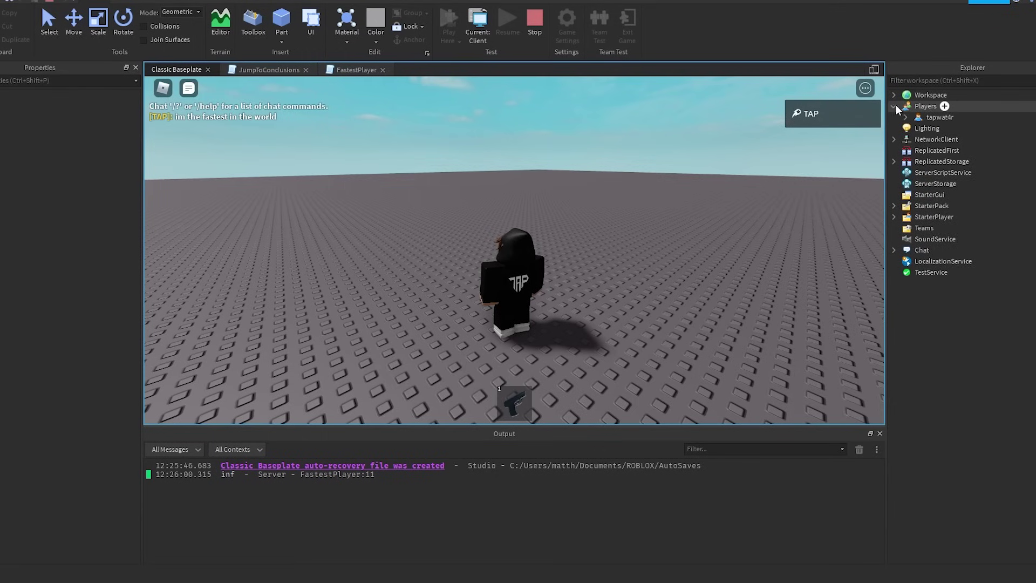
# - Select the player character's Humanoid in the Workspace and inspect its WalkSpeed property
pyautogui.click(894, 105)
pyautogui.click(895, 95)
pyautogui.click(905, 150)
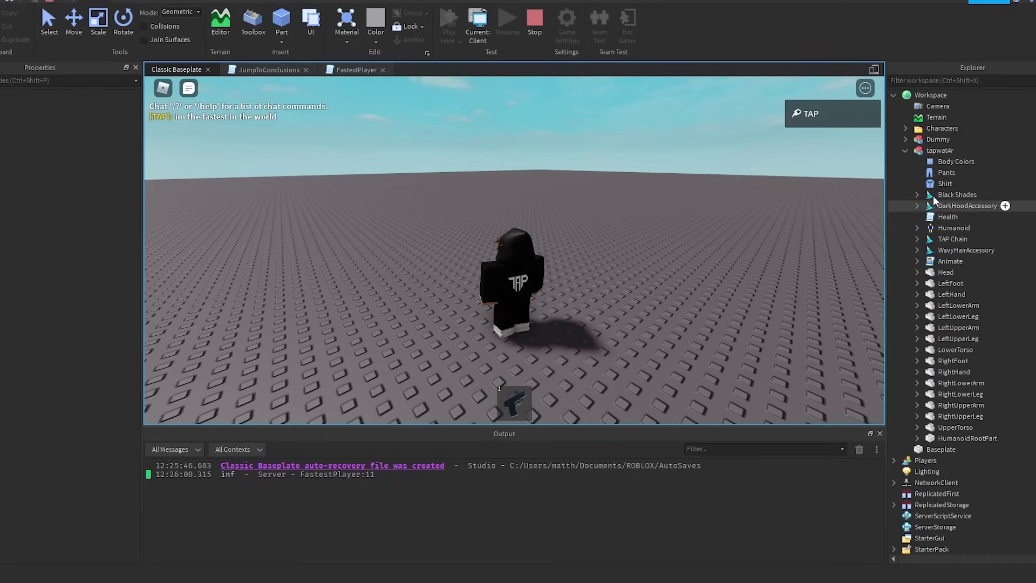
pyautogui.click(961, 228)
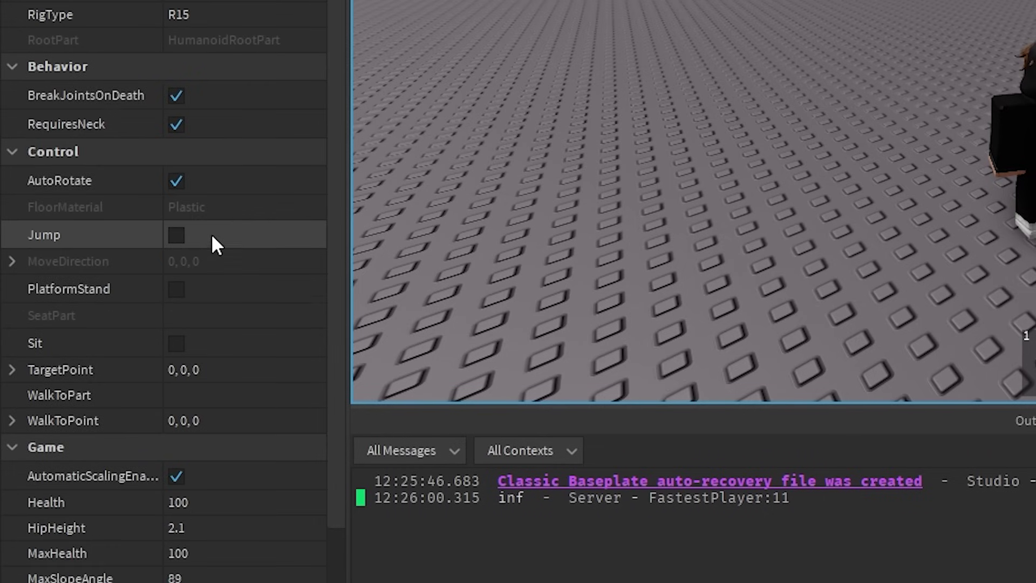
pyautogui.scroll(-1, 212, 233)
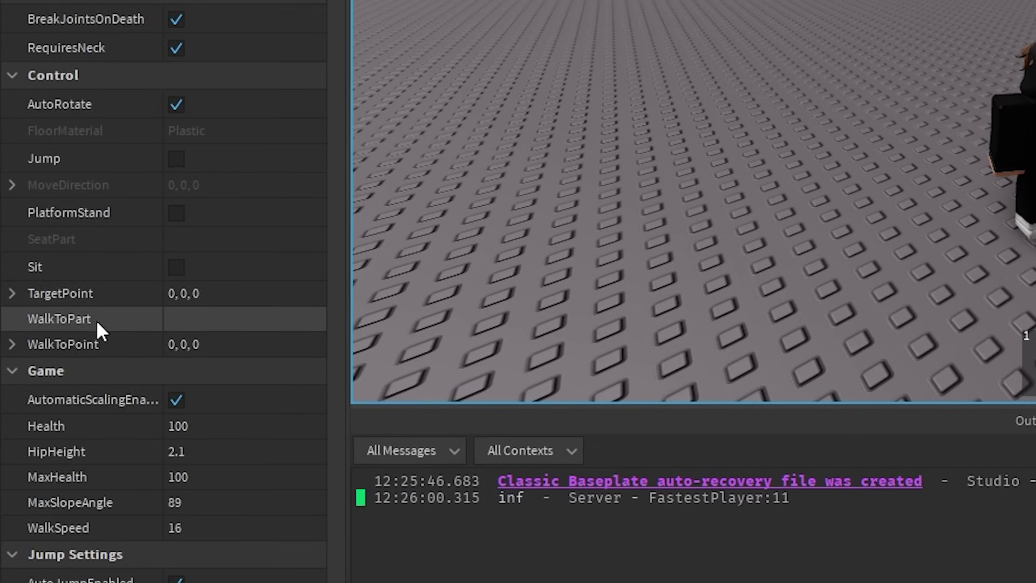
pyautogui.scroll(-3, 123, 492)
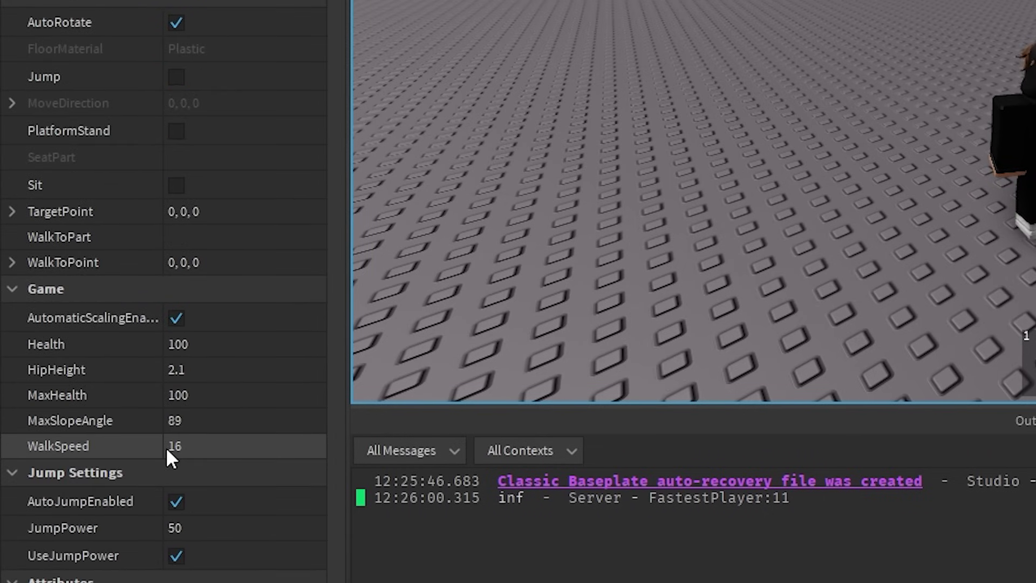
# - Try walking, send "im the fastest in the world" in the chat again, and inspect the full WalkSpeed value of the Humanoid
pyautogui.press('a')
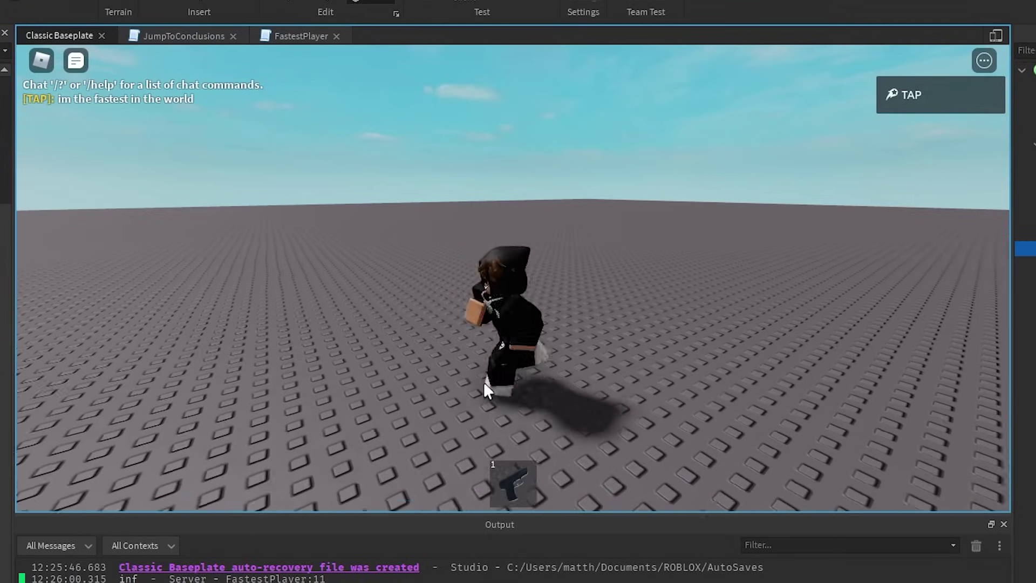
pyautogui.press('w')
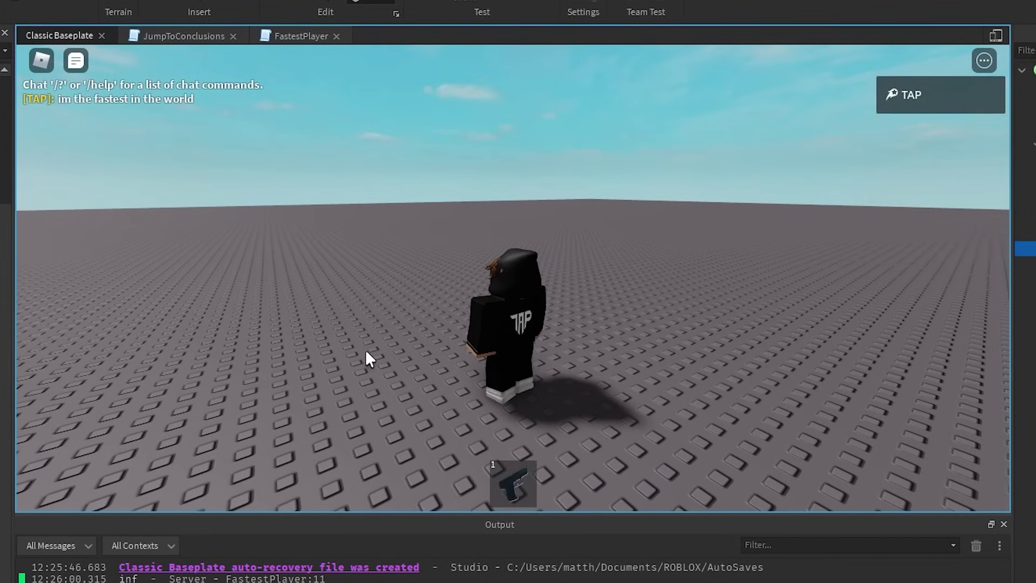
pyautogui.press('/')
pyautogui.write('im the fastest in the world')
pyautogui.press('Return')
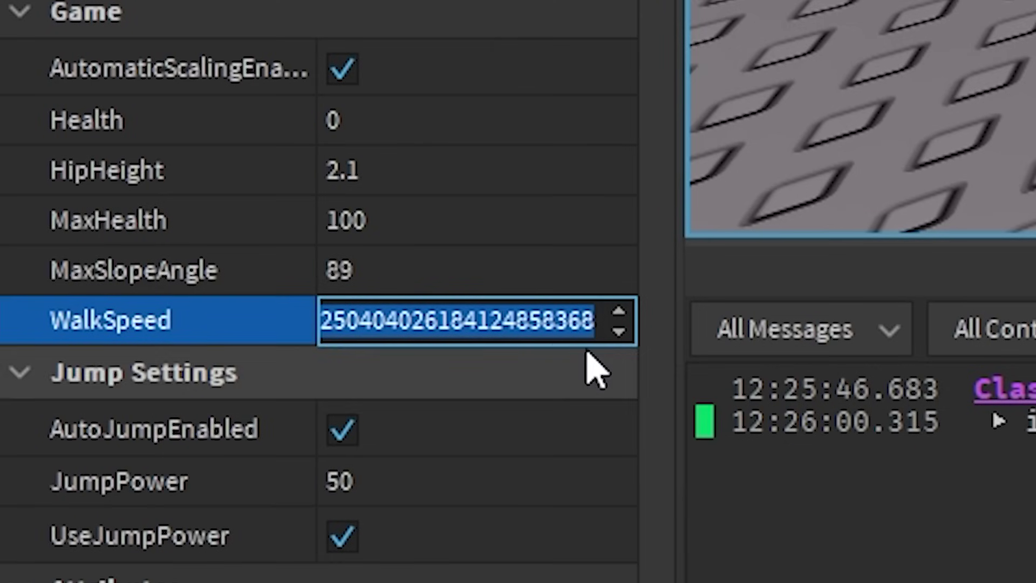
pyautogui.click(305, 446)
pyautogui.press('Home')
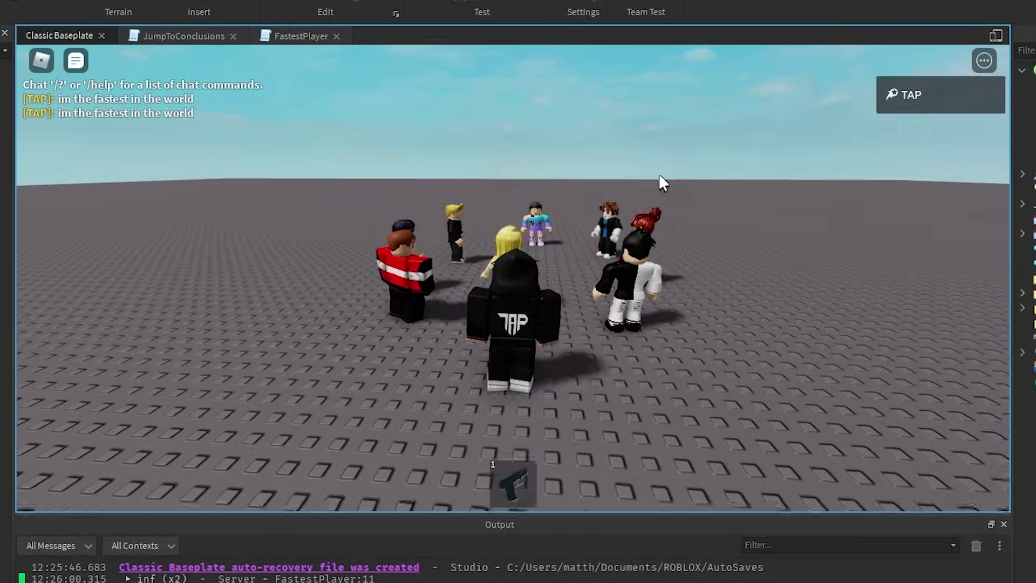
# - Test the avatar's movement around the baseplate with the changed walk speed and stop the playtest
pyautogui.press('w')
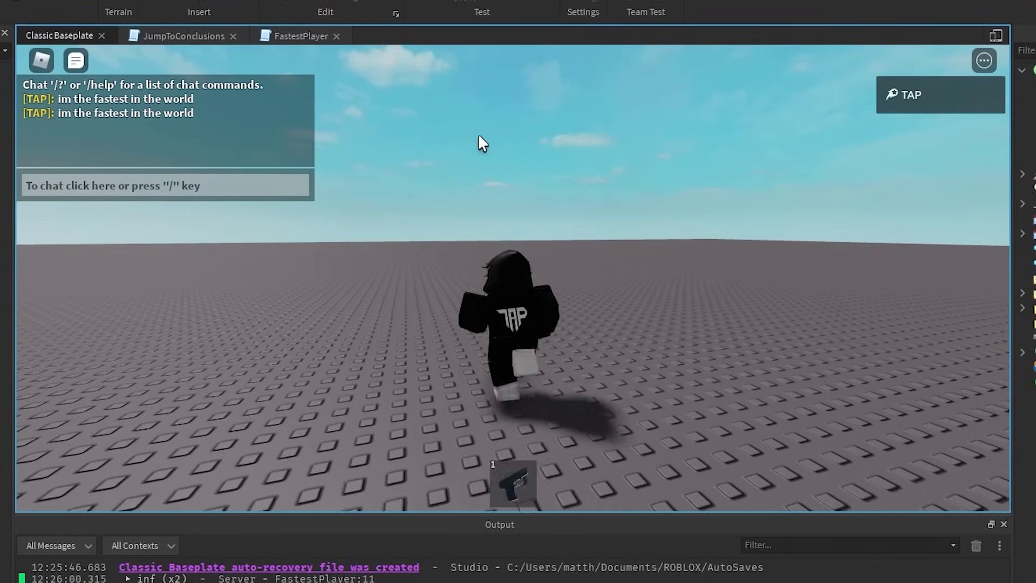
pyautogui.press('s')
pyautogui.moveTo(560, 148); pyautogui.dragTo(578, 148, button='right')
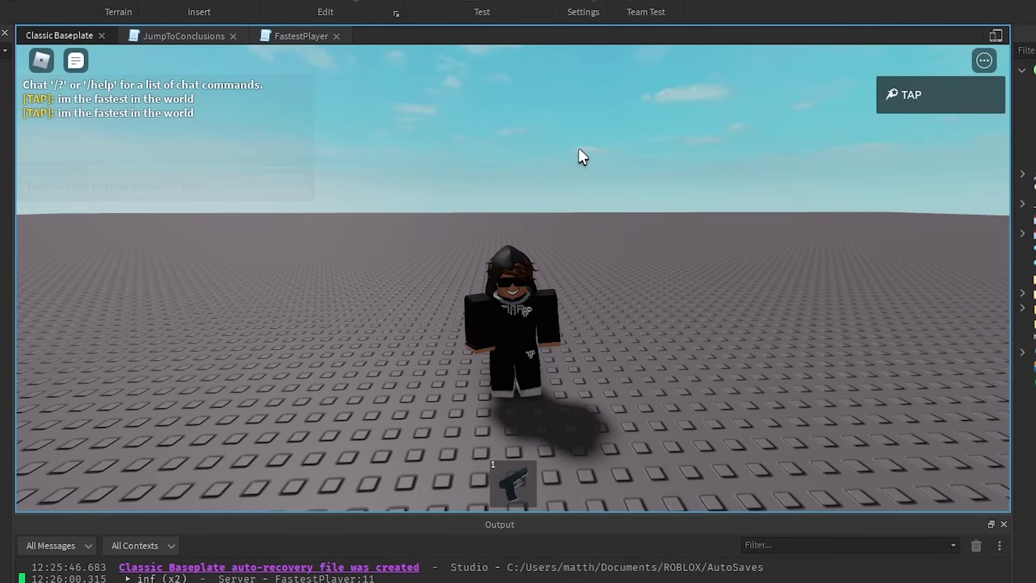
pyautogui.press('s')
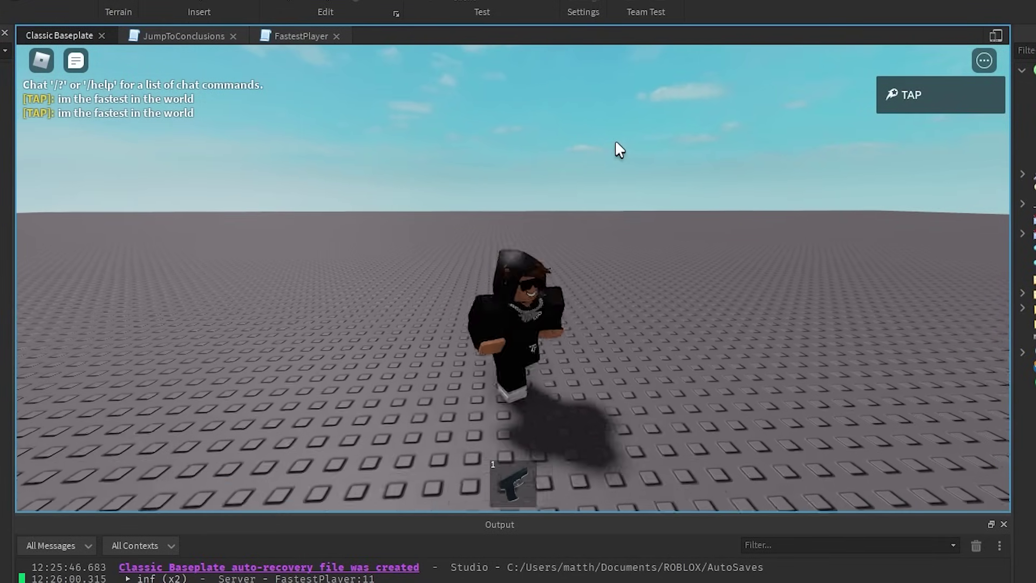
pyautogui.click(504, 17)
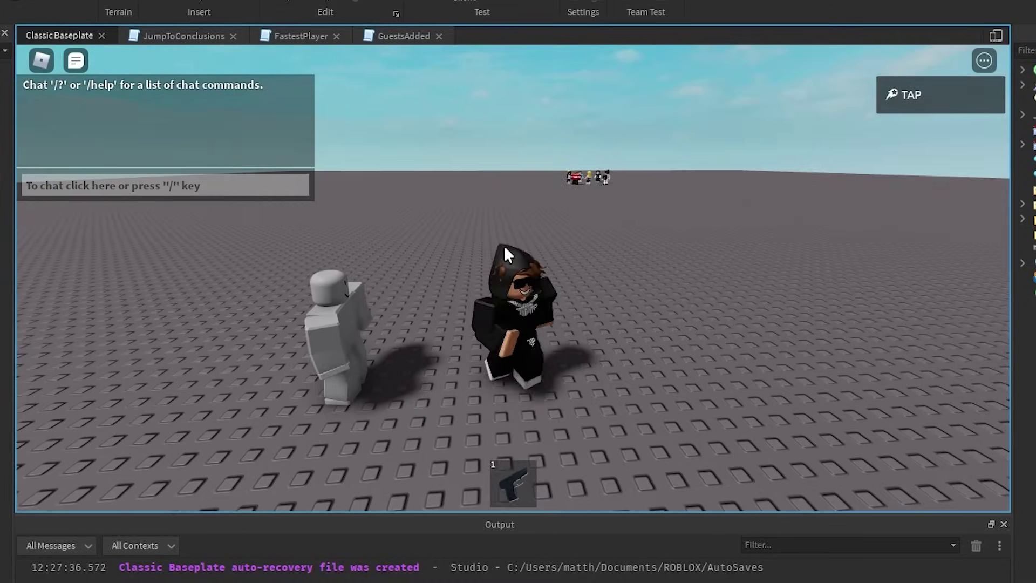
# - Walk near the grey dummy, send the chat message "roblox should add guests back!" and view the response around the avatar
pyautogui.press('s')
pyautogui.press('w')
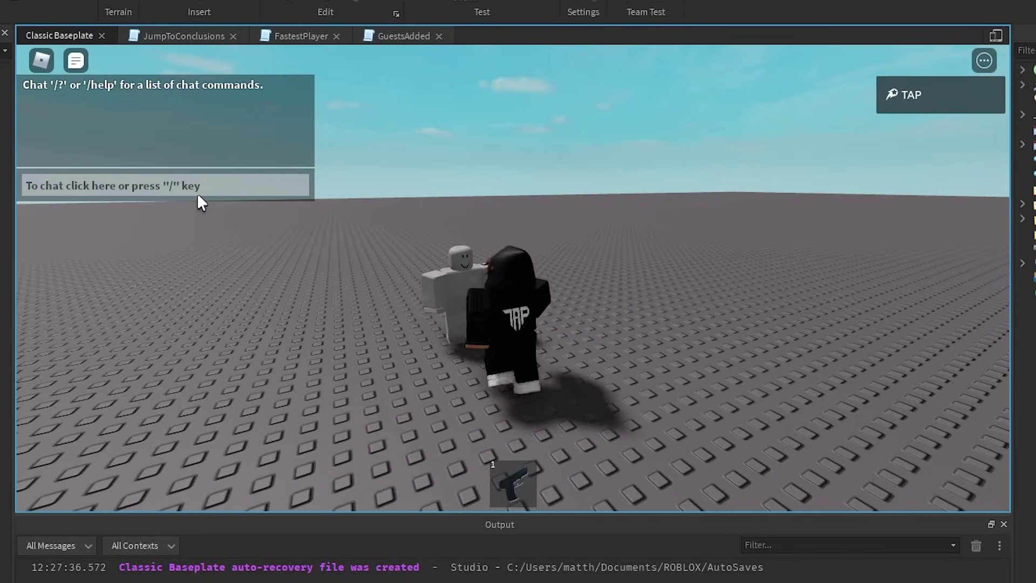
pyautogui.press('d')
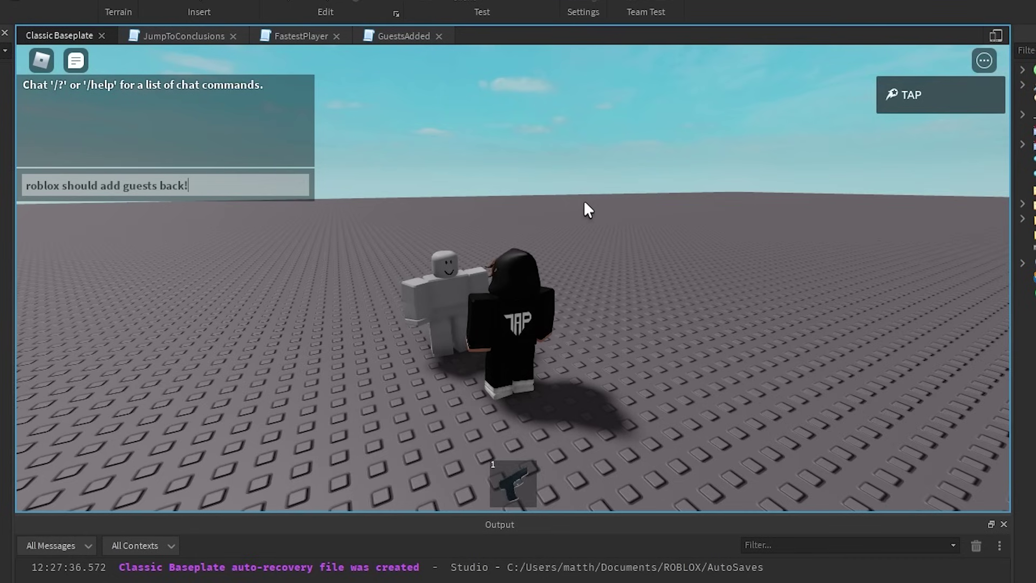
pyautogui.press('Return')
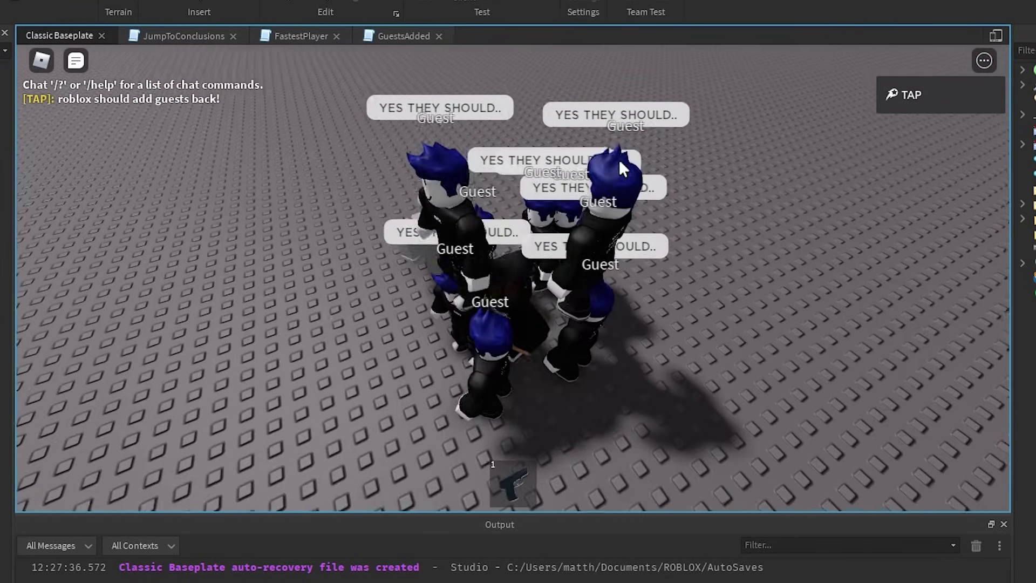
pyautogui.moveTo(620, 161); pyautogui.dragTo(615, 161, button='right')
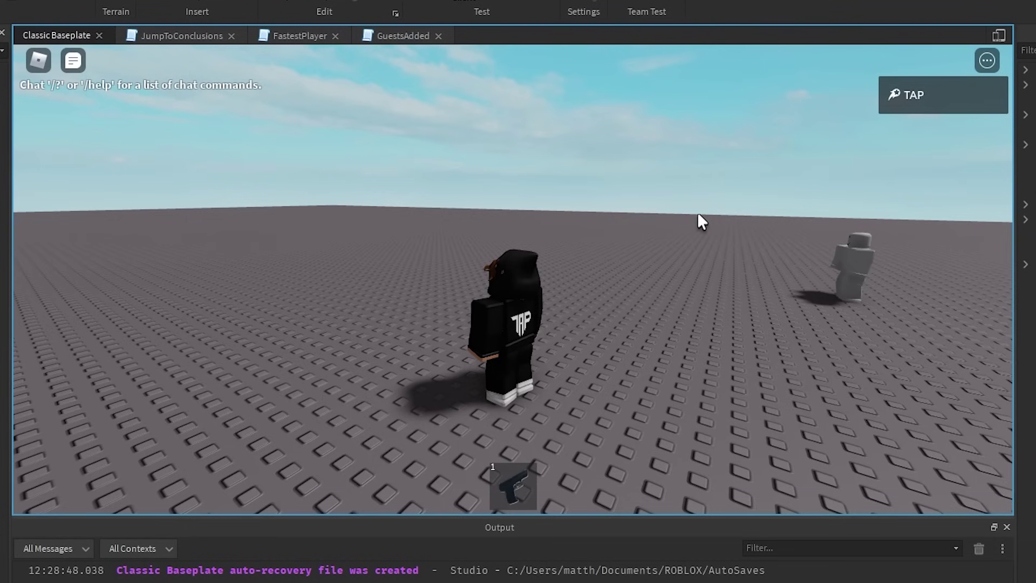
# - Turn and walk the avatar across the baseplate, and send the chat message "scripting sucks!"
pyautogui.moveTo(701, 208); pyautogui.dragTo(701, 208, button='right')
pyautogui.press('d')
pyautogui.press('w')
pyautogui.press('/')
pyautogui.write('scrip')
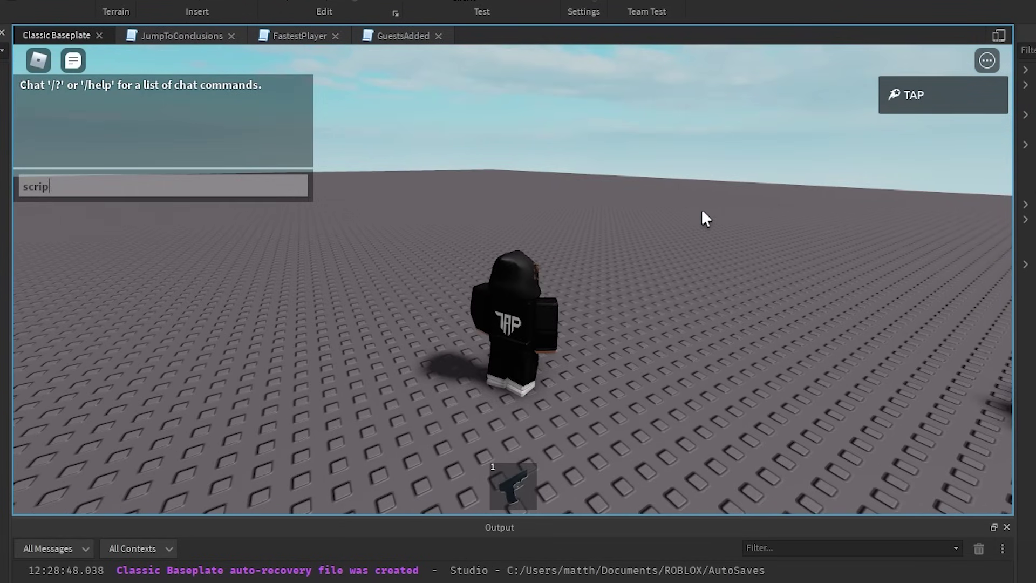
pyautogui.write('ting sucks!')
pyautogui.press('Return')
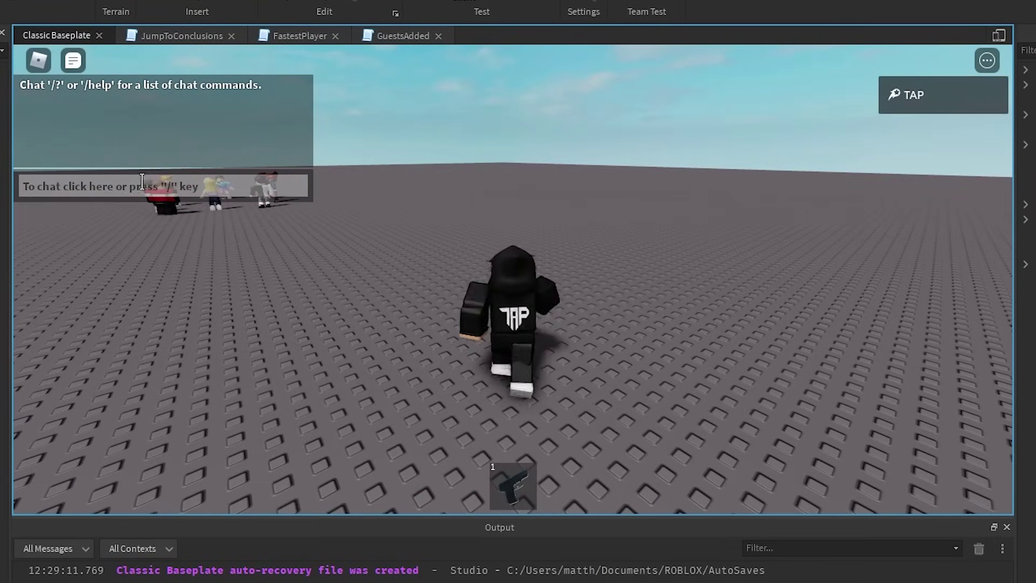
# - Test the chat trigger again in a new playtest and leave the experience once disconnected
pyautogui.click(149, 183)
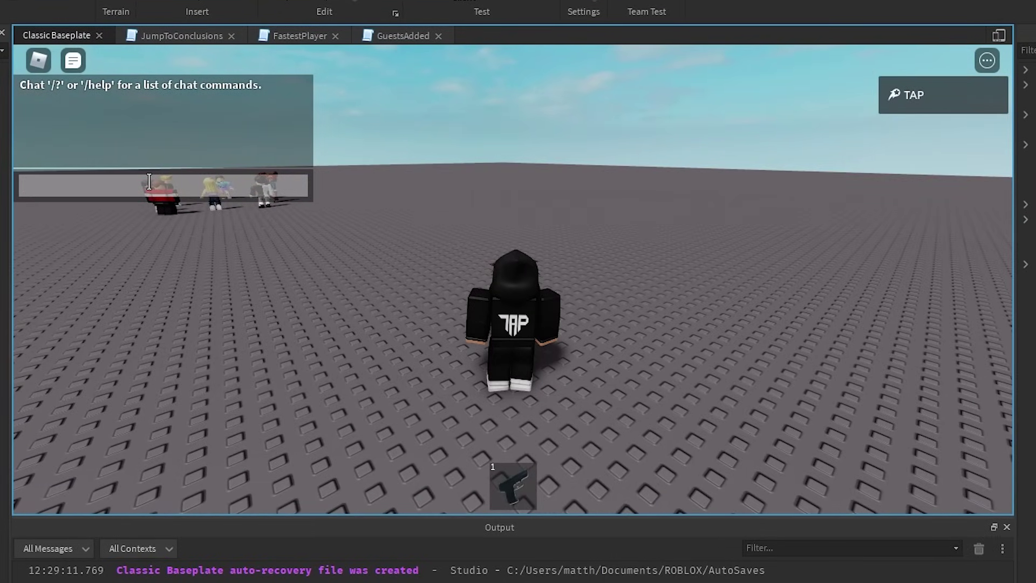
pyautogui.press('Return')
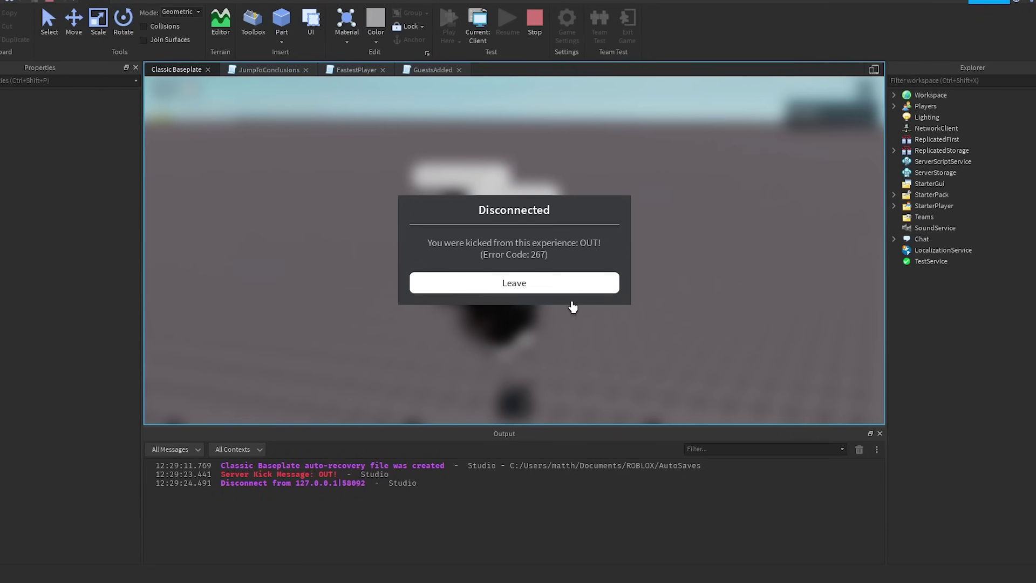
pyautogui.click(571, 290)
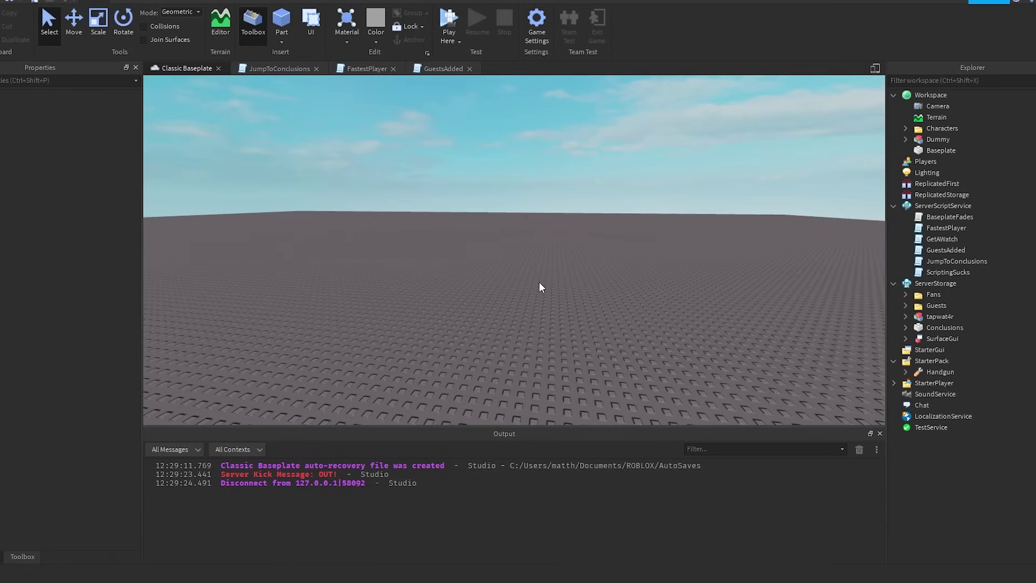
# - Send the chat message "roblox has bad graphics" in a new playtest and check the graphics options in the in-game settings
pyautogui.rightClick(539, 282)
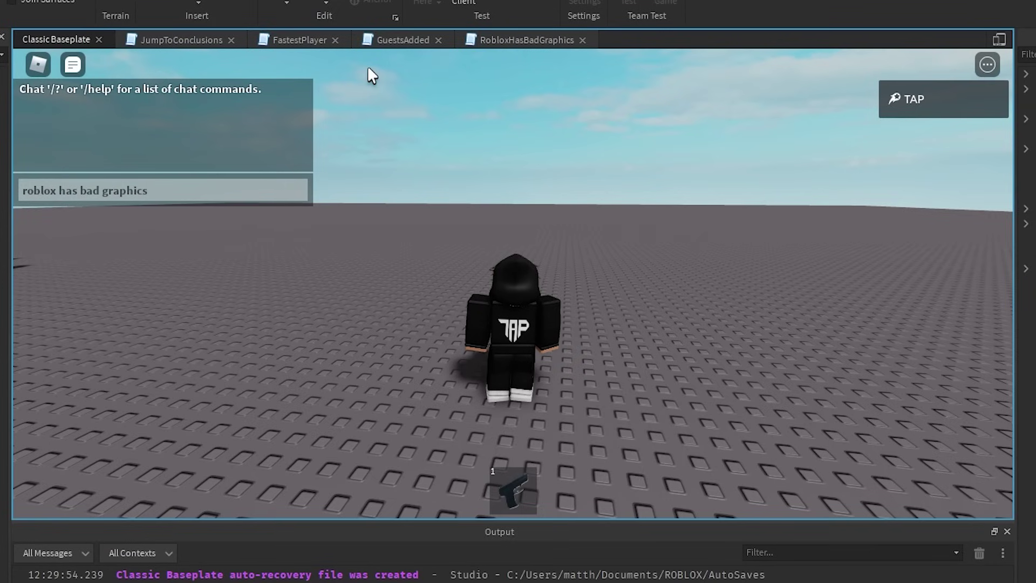
pyautogui.press('Return')
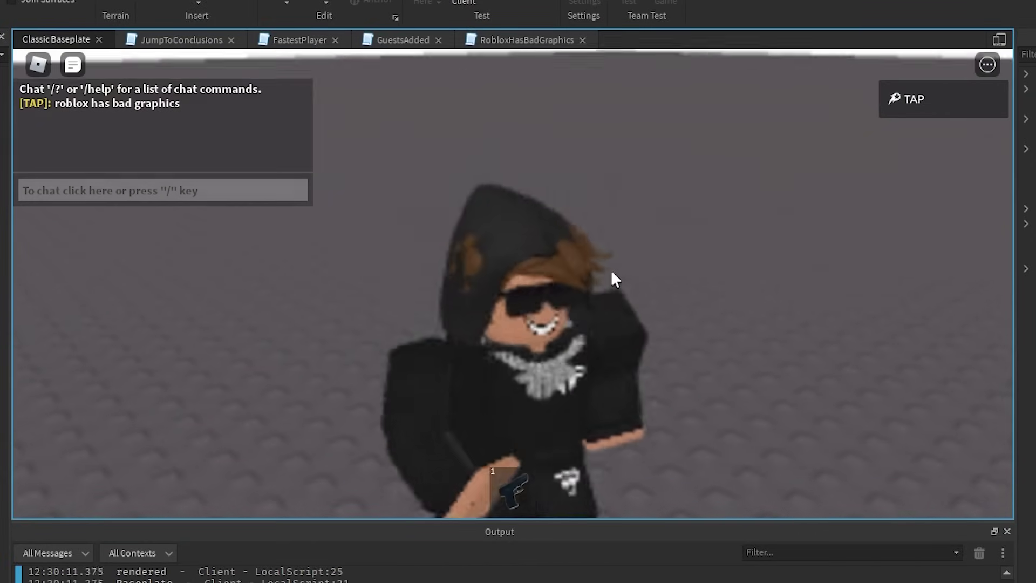
pyautogui.press('Escape')
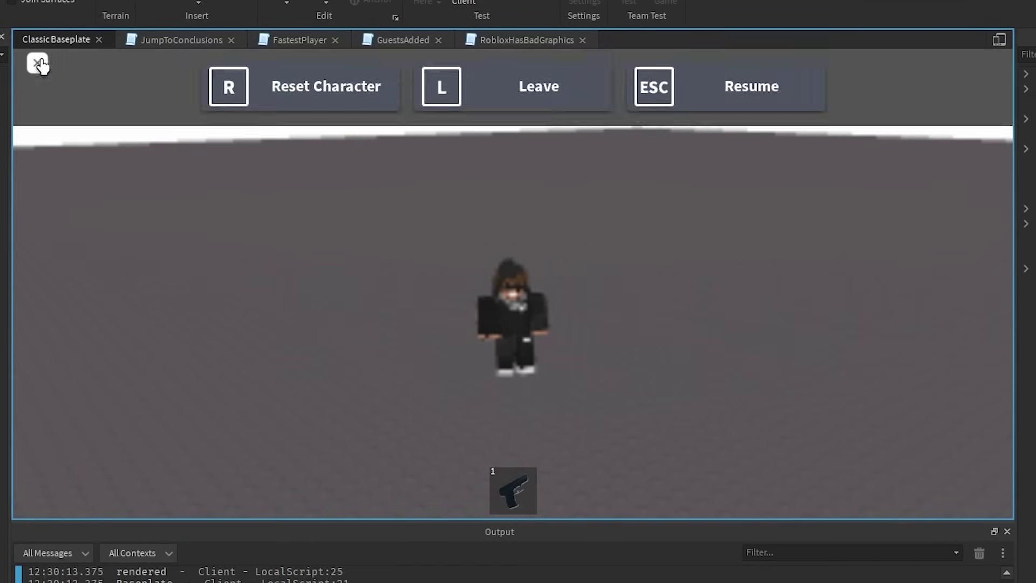
pyautogui.click(390, 127)
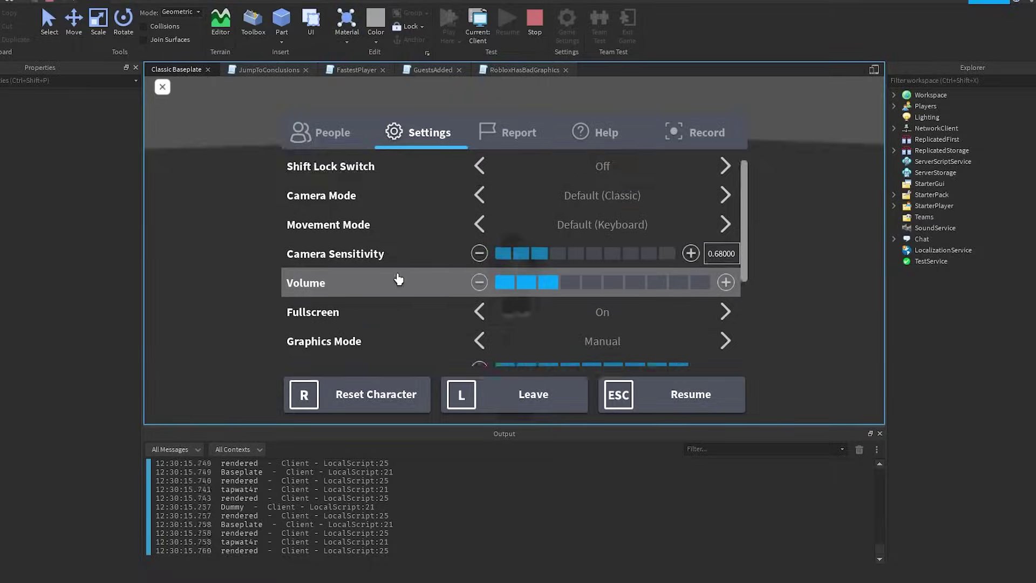
pyautogui.scroll(-3, 789, 339)
pyautogui.click(715, 476)
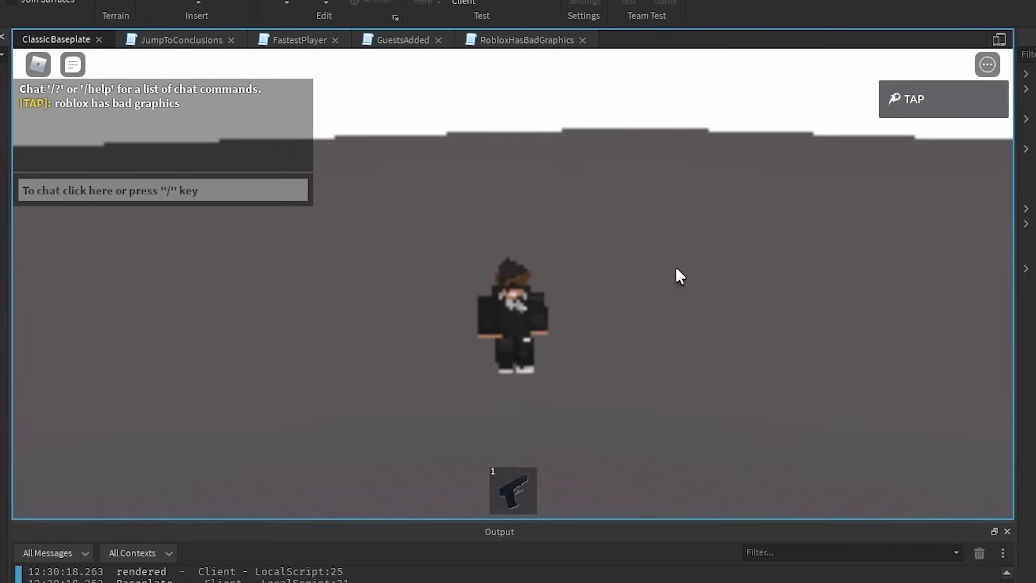
# - Walk the avatar across the baseplate and examine its pixelated rendering from near and far
pyautogui.scroll(-3, 675, 268)
pyautogui.press('w')
pyautogui.moveTo(675, 268); pyautogui.dragTo(676, 268, button='right')
pyautogui.scroll(-2, 675, 269)
pyautogui.scroll(3, 675, 268)
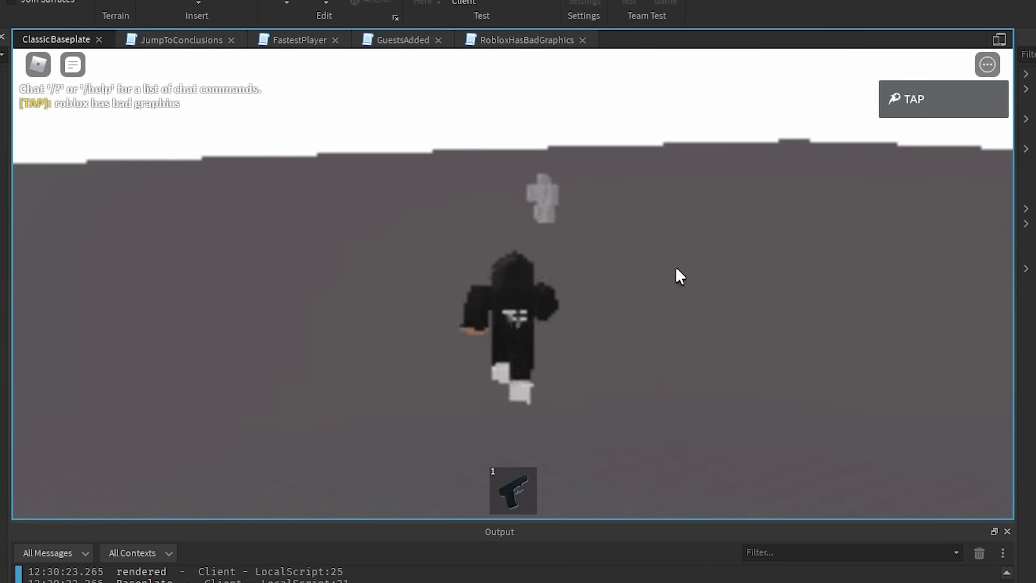
pyautogui.scroll(5, 537, 233)
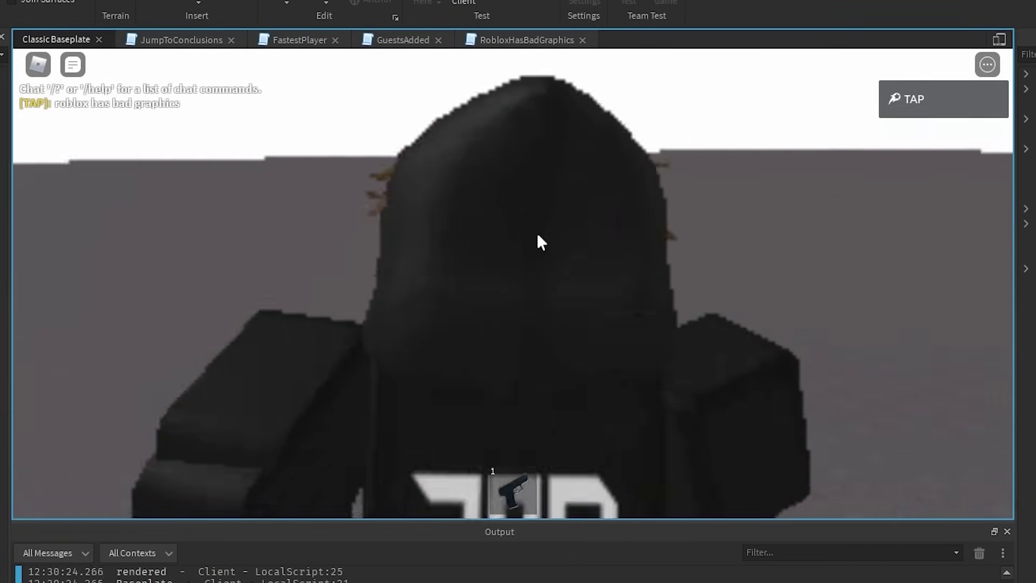
pyautogui.scroll(-2, 513, 282)
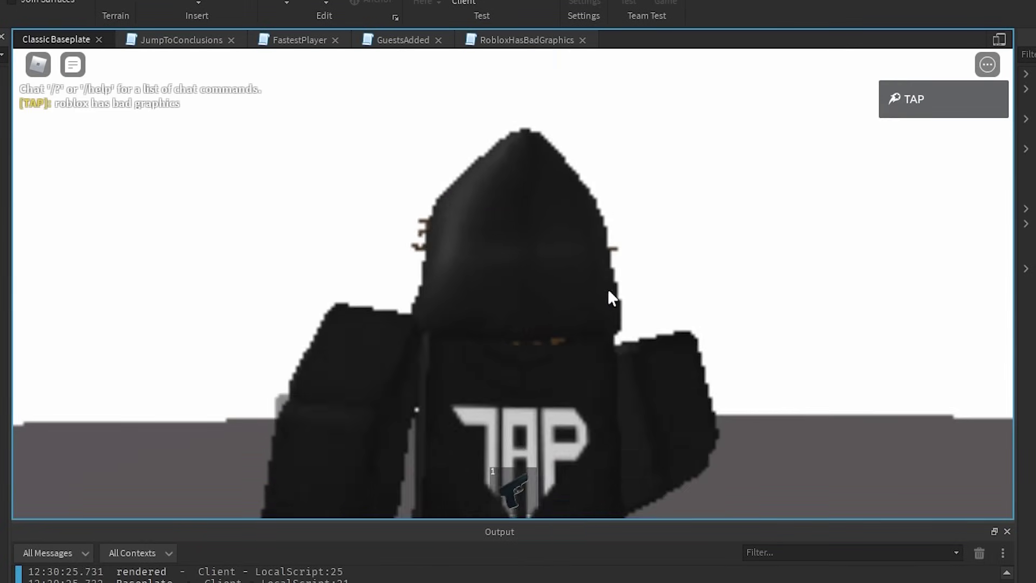
pyautogui.scroll(-1, 619, 306)
# - Move the avatar beside the grey dummy and send the chat message "helo"
pyautogui.moveTo(619, 306); pyautogui.dragTo(585, 286, button='right')
pyautogui.press('a')
pyautogui.scroll(-2, 585, 286)
pyautogui.press('d')
pyautogui.press('/')
pyautogui.write('helo')
pyautogui.press('Return')
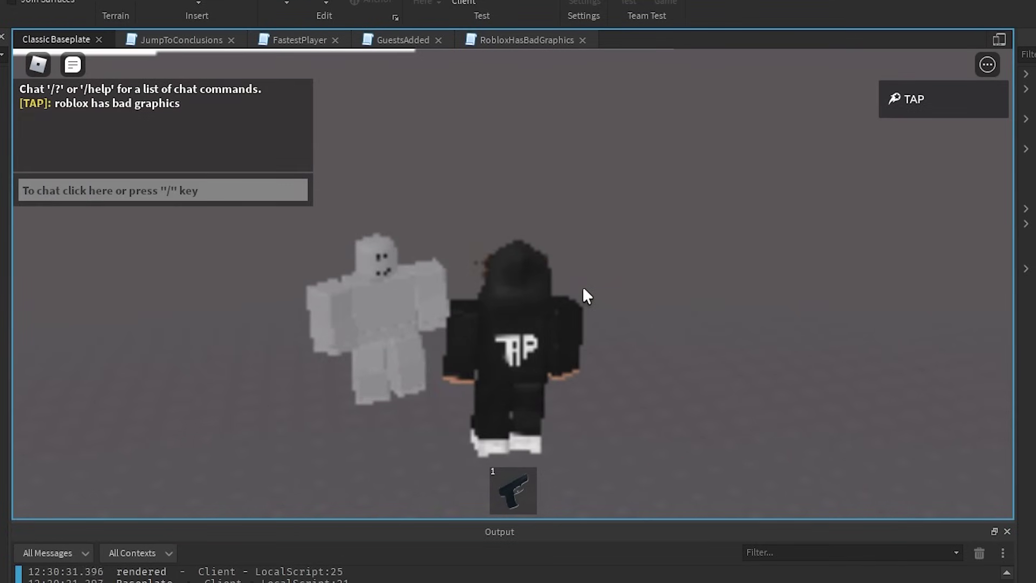
# - Examine the pixelated avatar and grey dummy from different distances and angles while moving around
pyautogui.moveTo(586, 285); pyautogui.dragTo(586, 285, button='right')
pyautogui.scroll(2, 586, 285)
pyautogui.scroll(-2, 586, 284)
pyautogui.press('d')
pyautogui.press('w')
pyautogui.moveTo(586, 285); pyautogui.dragTo(586, 285, button='right')
pyautogui.moveTo(586, 285); pyautogui.dragTo(586, 285, button='right')
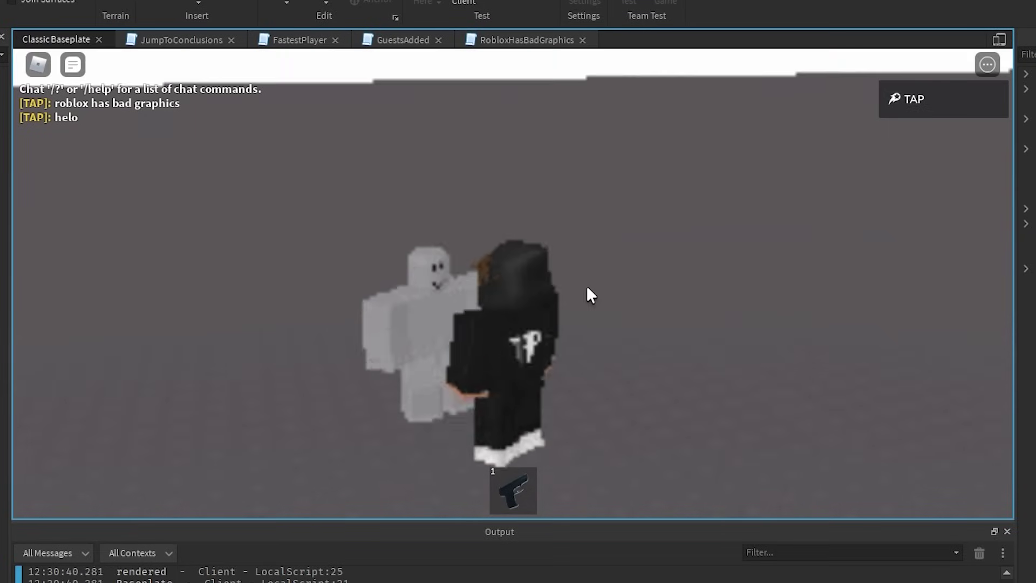
# - Walk the avatar away from the grey dummy and examine both pixelated characters from different angles
pyautogui.press('s')
pyautogui.press('d')
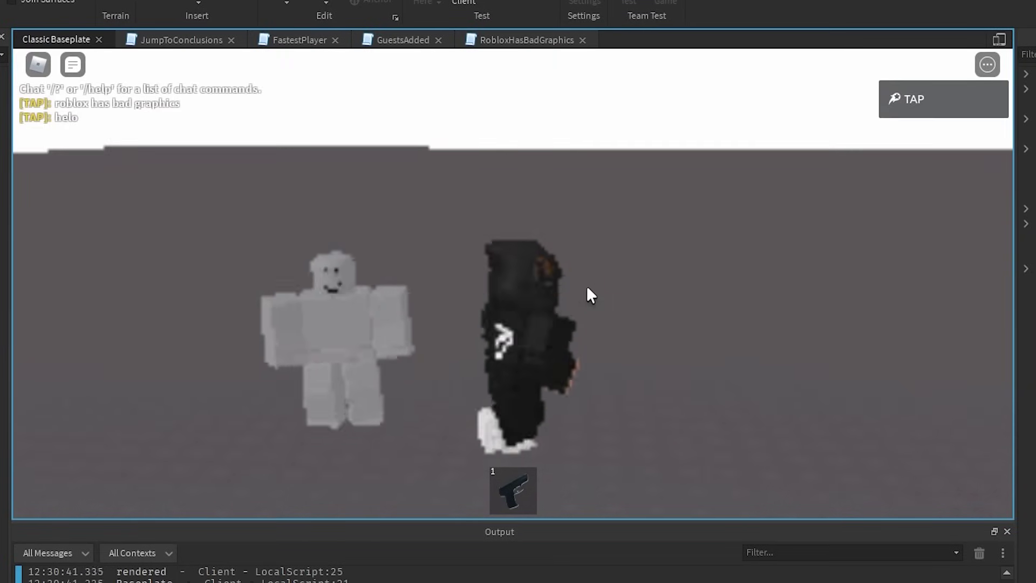
pyautogui.press('s')
pyautogui.press('w')
pyautogui.moveTo(588, 287); pyautogui.dragTo(588, 287, button='right')
pyautogui.press('s')
pyautogui.press('d')
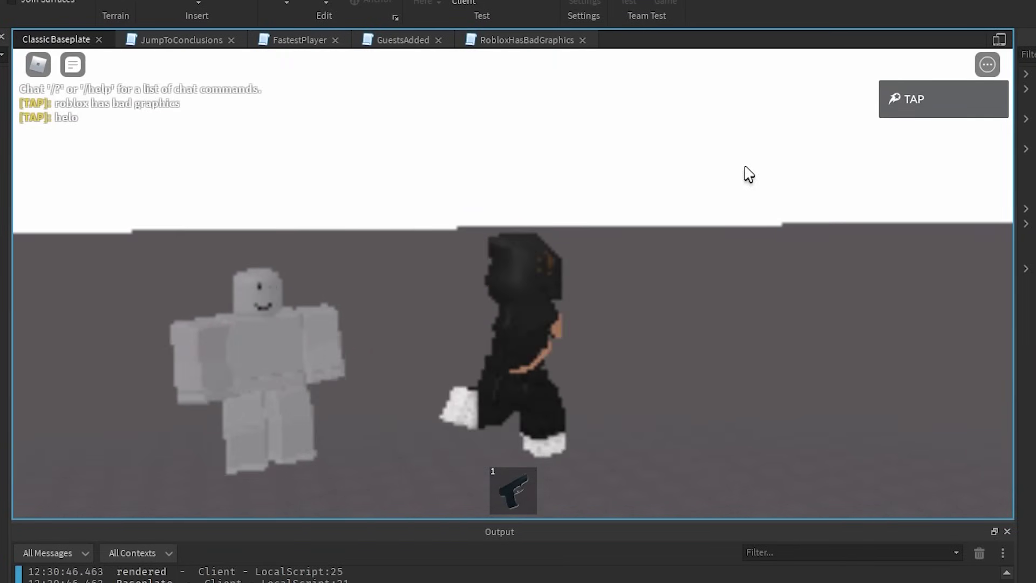
pyautogui.press('a')
pyautogui.moveTo(721, 183); pyautogui.dragTo(720, 183, button='right')
pyautogui.press('d')
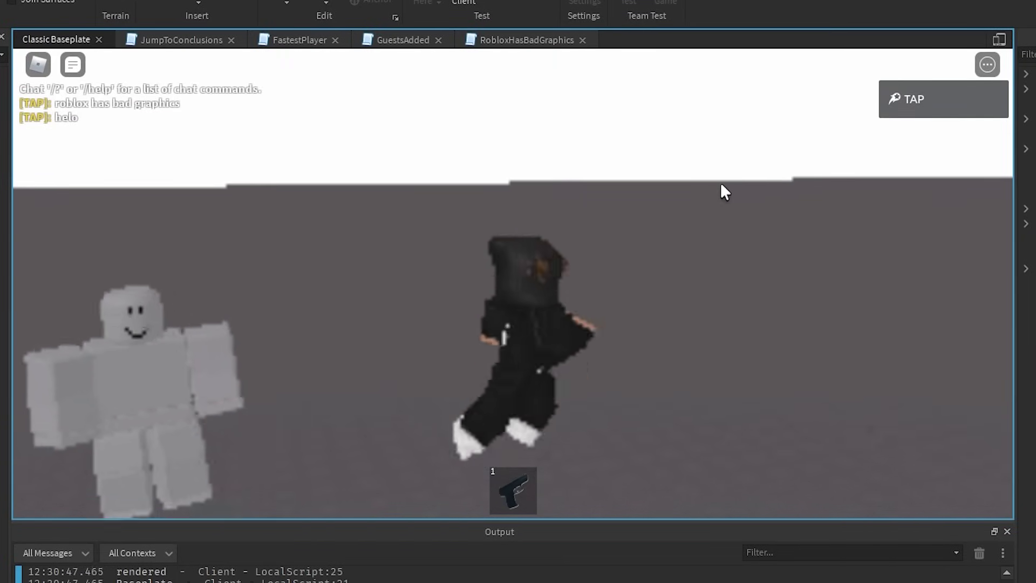
pyautogui.press('s')
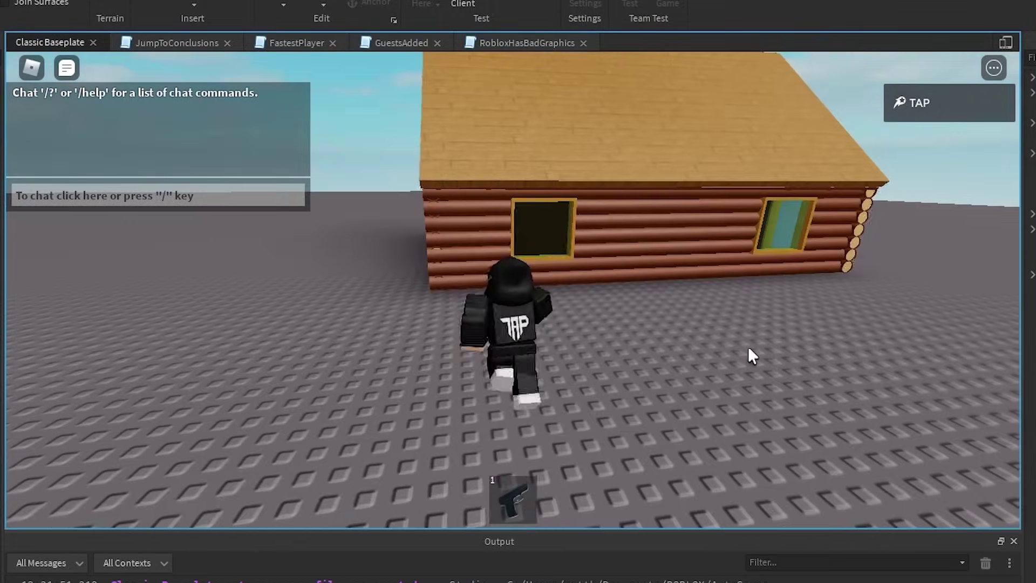
# - Check the in-game settings in the new playtest, and view the avatar up close while moving it beside the log cabin
pyautogui.press('Escape')
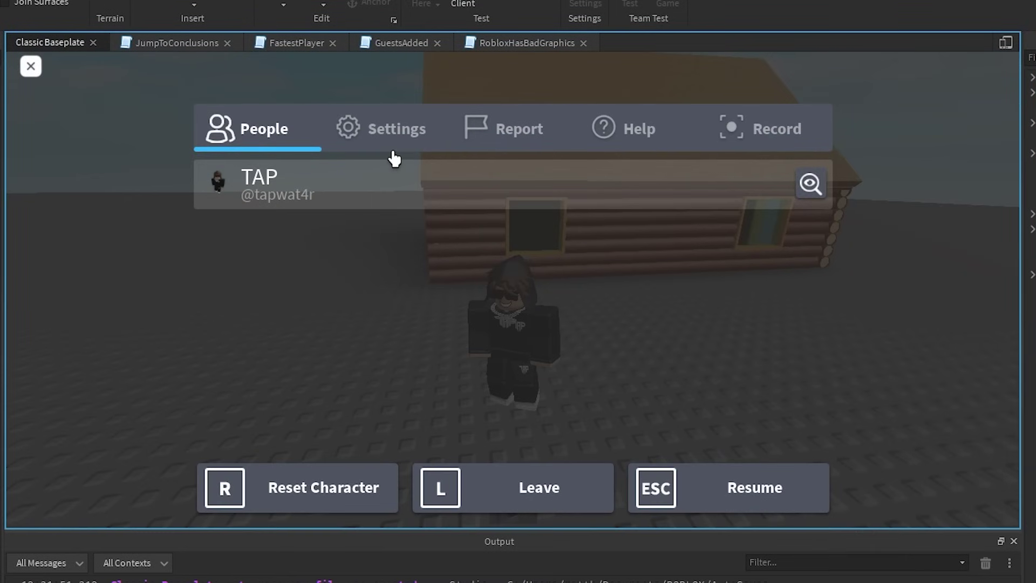
pyautogui.click(392, 140)
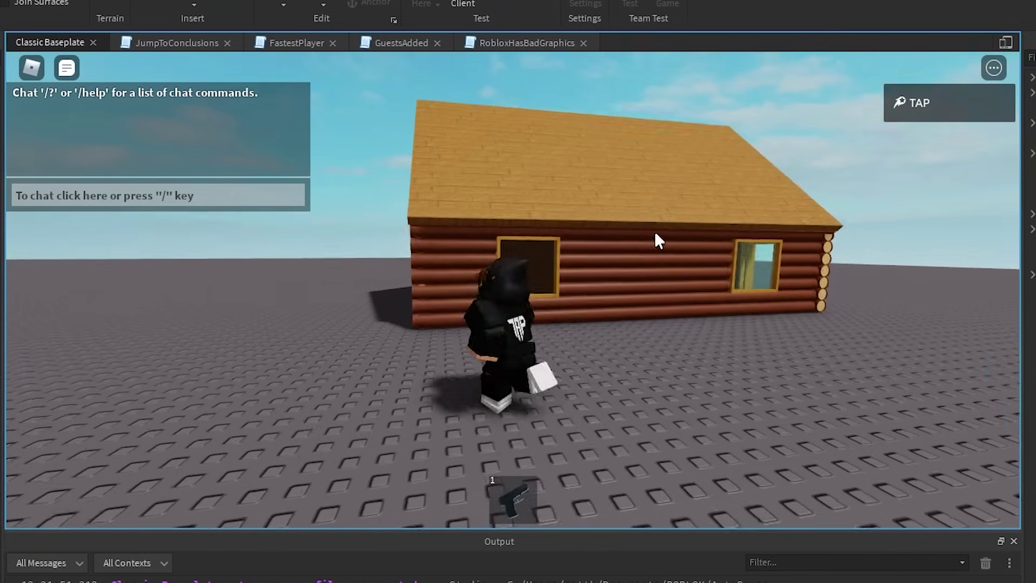
pyautogui.press('s')
pyautogui.press('w')
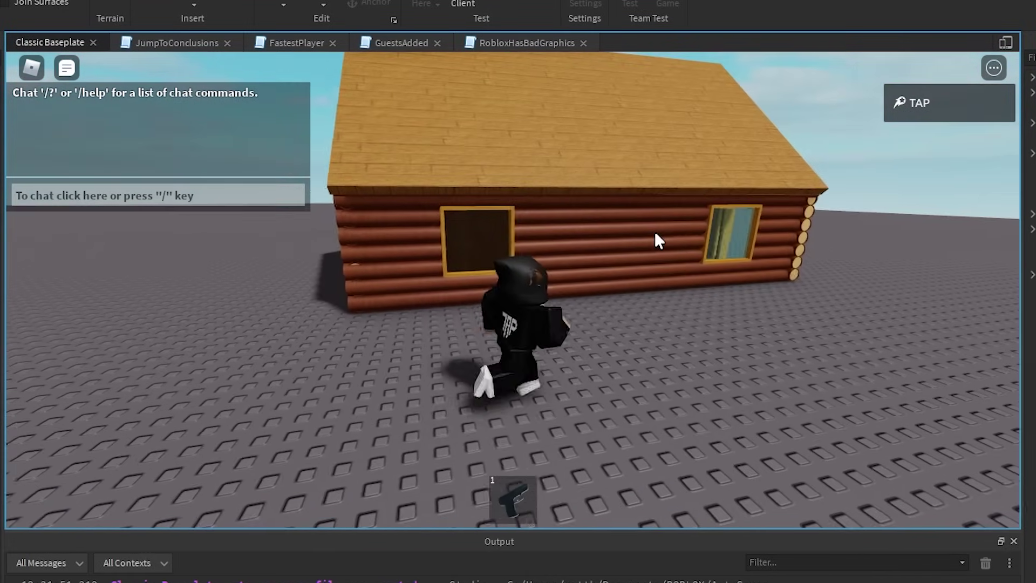
pyautogui.press('d')
pyautogui.moveTo(655, 233); pyautogui.dragTo(655, 233, button='right')
pyautogui.press('s')
pyautogui.press('w')
pyautogui.press('s')
pyautogui.scroll(5, 656, 233)
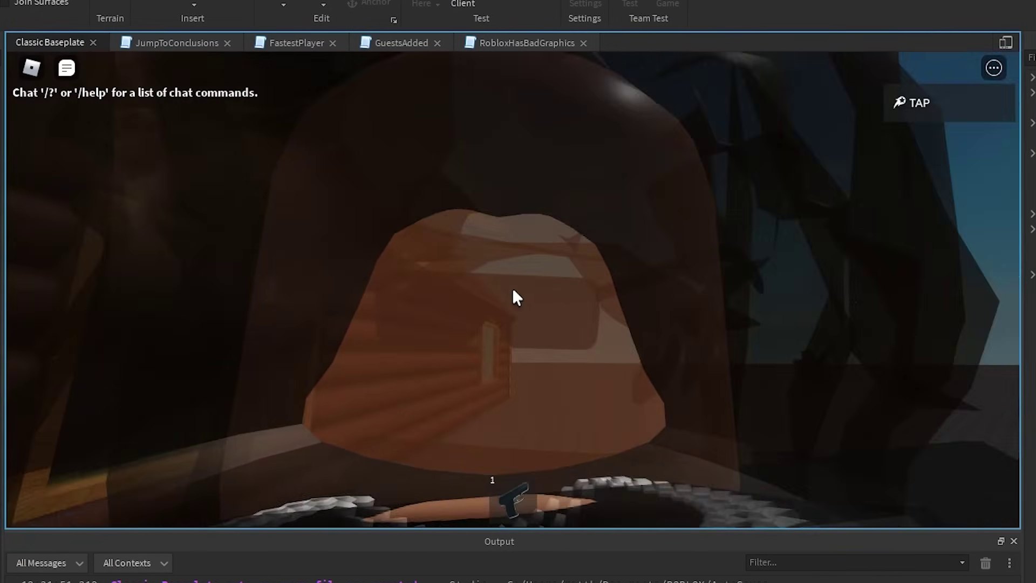
pyautogui.scroll(-5, 513, 288)
# - Run the avatar forward across the baseplate with repeated jumps to test its movement
pyautogui.press('w')
pyautogui.moveTo(595, 272); pyautogui.dragTo(602, 270, button='right')
pyautogui.press('w')
pyautogui.press('w')
pyautogui.scroll(3, 594, 272)
pyautogui.press('space')
pyautogui.press('w')
pyautogui.press('space')
pyautogui.press('w')
pyautogui.press('space')
pyautogui.press('w')
pyautogui.press('space')
pyautogui.press('w')
pyautogui.press('space')
pyautogui.press('w')
pyautogui.press('space')
pyautogui.press('w')
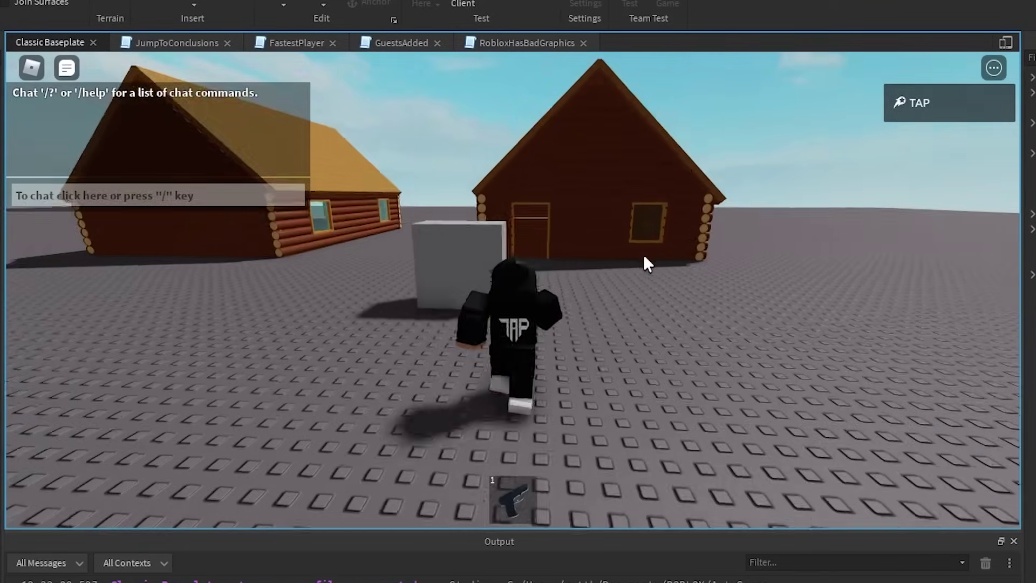
# - Move the avatar around the grey block near the log cabins and examine the area from ground level and above
pyautogui.press('w')
pyautogui.moveTo(643, 256); pyautogui.dragTo(644, 256, button='right')
pyautogui.press('a')
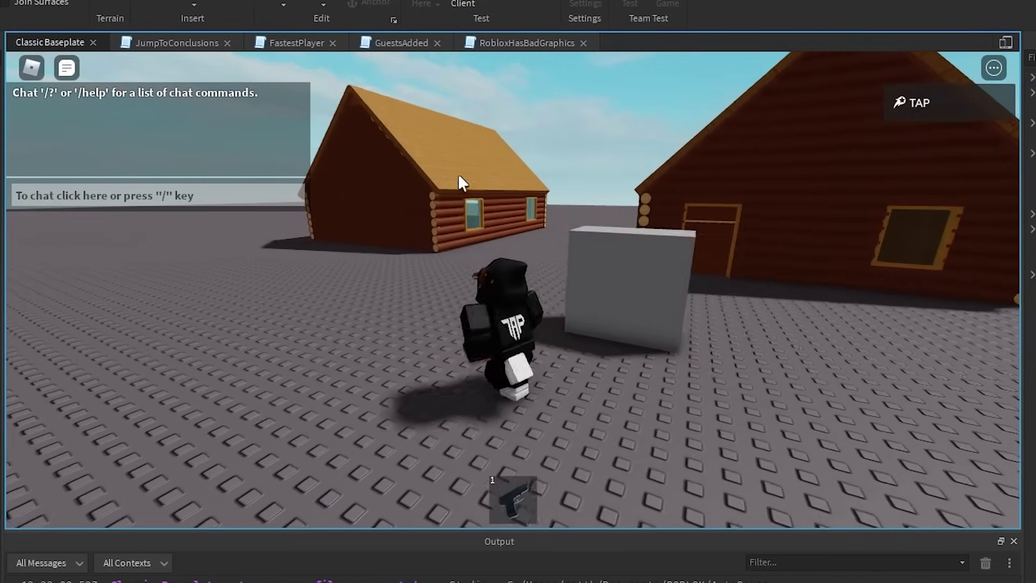
pyautogui.moveTo(464, 225); pyautogui.dragTo(465, 225, button='right')
pyautogui.press('s')
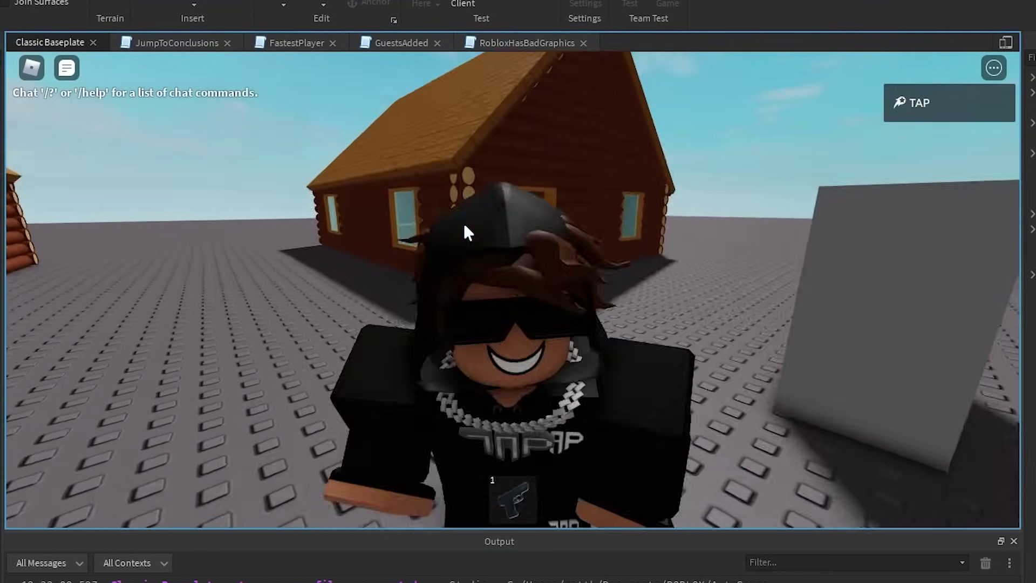
pyautogui.press('w')
pyautogui.moveTo(512, 290); pyautogui.dragTo(569, 282, button='right')
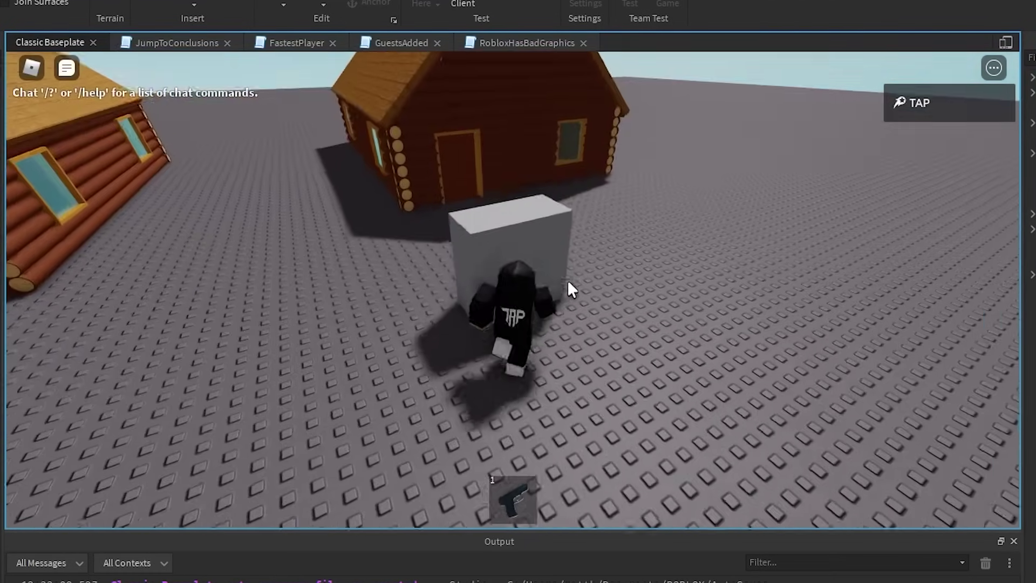
pyautogui.press('s')
pyautogui.moveTo(568, 280); pyautogui.dragTo(568, 280, button='right')
pyautogui.press('w')
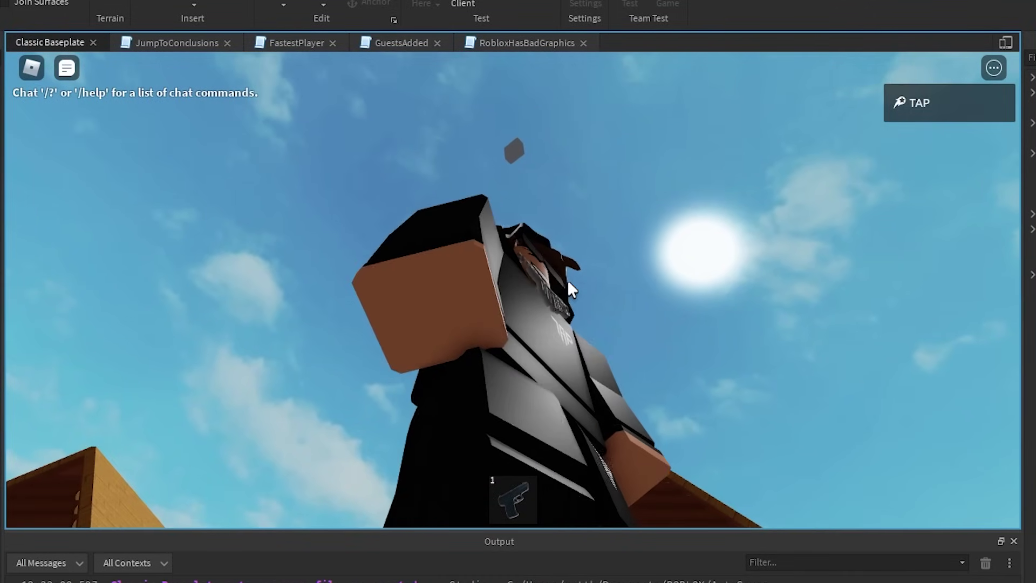
pyautogui.scroll(6, 568, 254)
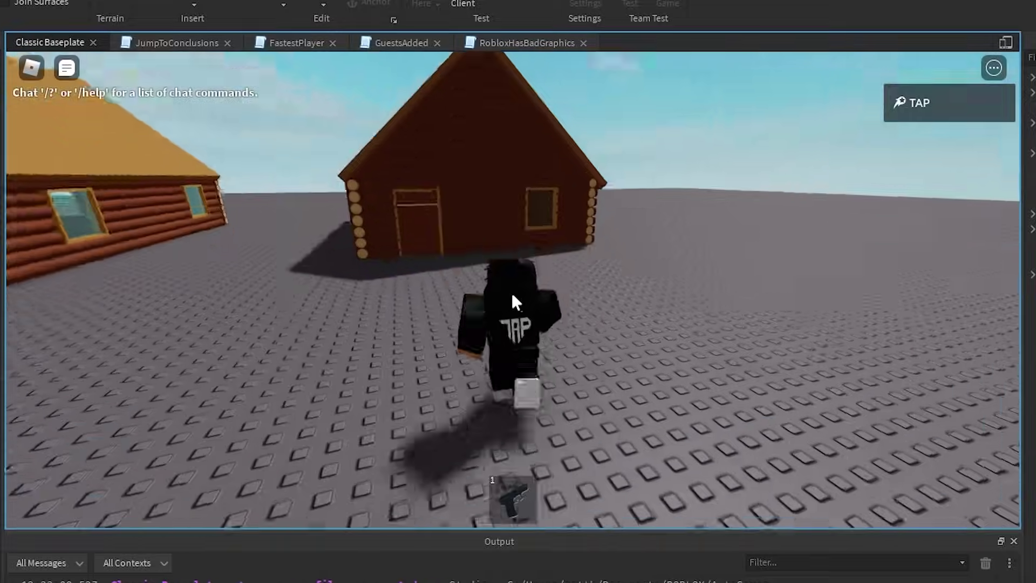
# - Run the avatar toward the log cabin with the door, jumping repeatedly along the way
pyautogui.press('w')
pyautogui.moveTo(511, 293); pyautogui.dragTo(522, 267, button='right')
pyautogui.press('w')
pyautogui.press('space')
pyautogui.press('w')
pyautogui.press('space')
pyautogui.press('w')
pyautogui.press('w')
pyautogui.press('space')
pyautogui.press('w')
pyautogui.press('w')
pyautogui.scroll(3, 512, 295)
pyautogui.press('space')
pyautogui.press('a')
pyautogui.press('space')
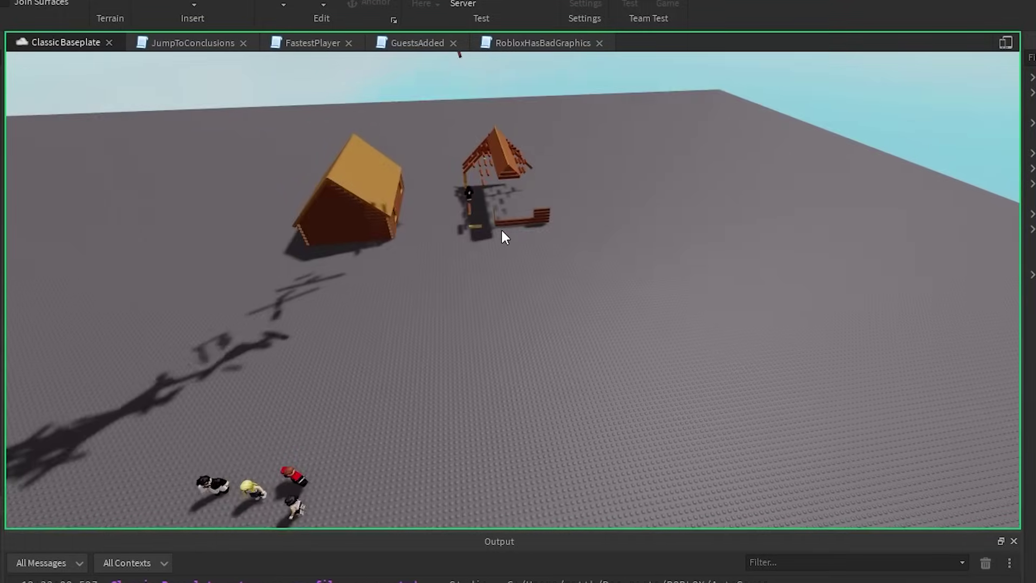
# - Examine the shattered log cabin in the server view and from beside the avatar in the client view
pyautogui.moveTo(501, 227); pyautogui.dragTo(543, 241, button='right')
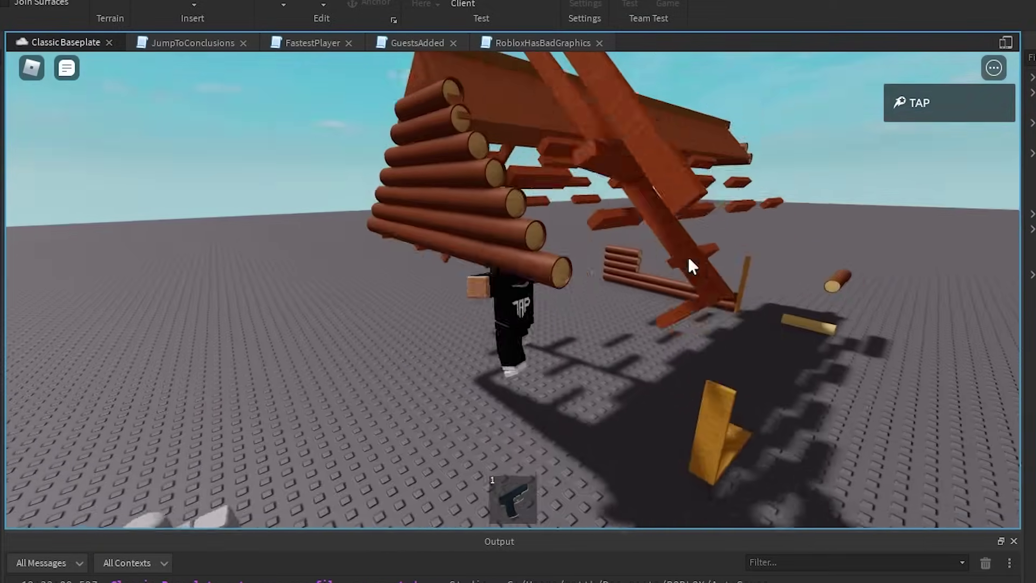
pyautogui.press('space')
pyautogui.moveTo(688, 258); pyautogui.dragTo(688, 257, button='right')
pyautogui.press('space')
pyautogui.scroll(-5, 688, 258)
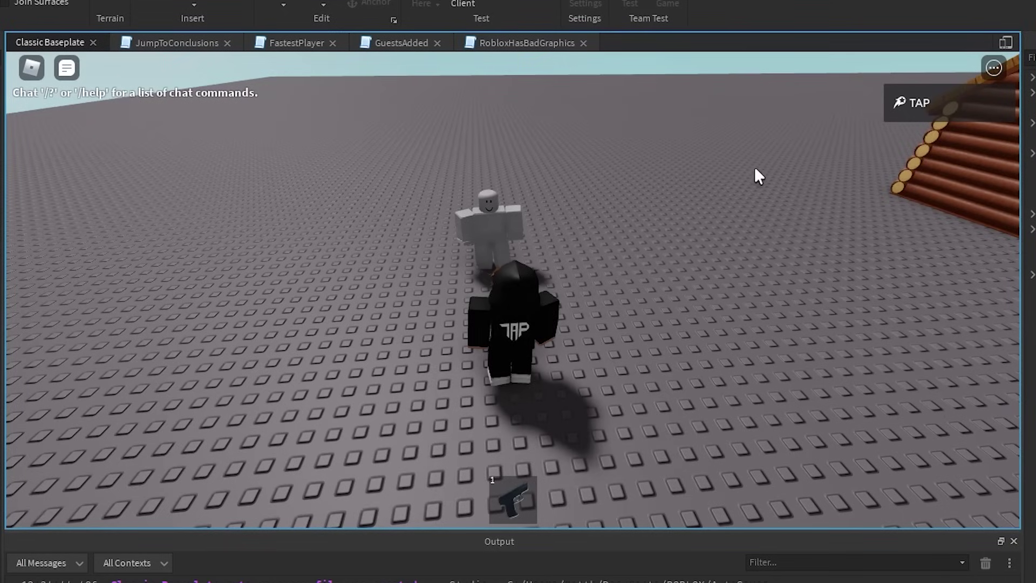
# - Move the avatar up to the grey dummy and send the chat message "i need a friend"
pyautogui.press('w')
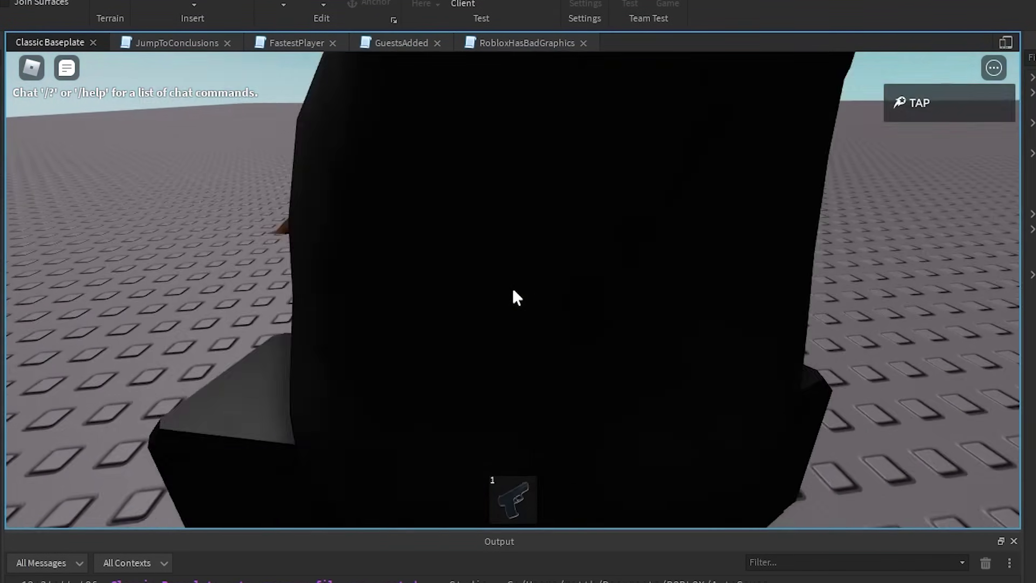
pyautogui.scroll(2, 512, 290)
pyautogui.scroll(-5, 512, 290)
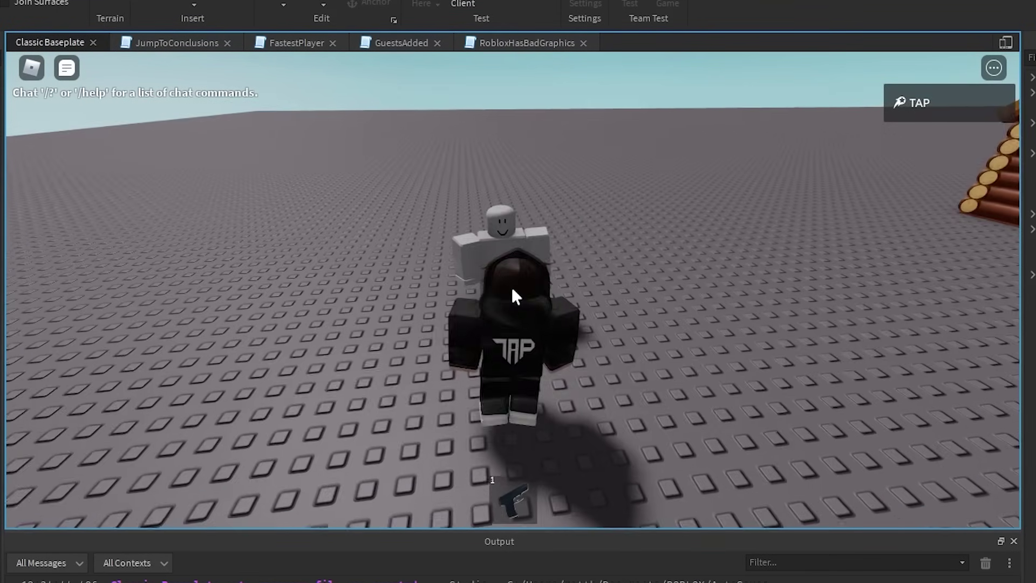
pyautogui.moveTo(512, 287); pyautogui.dragTo(462, 185, button='right')
pyautogui.press('s')
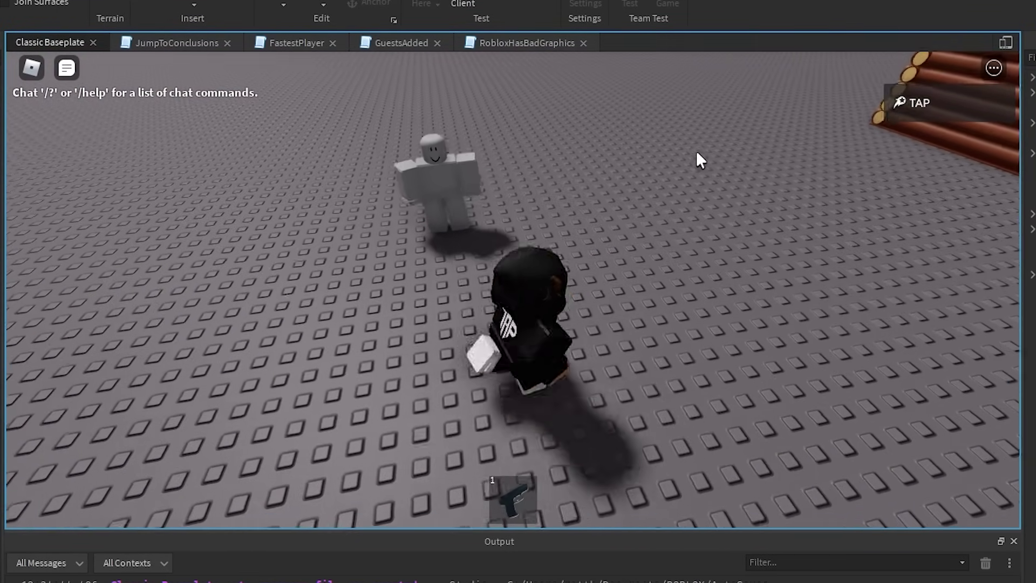
pyautogui.press('w')
pyautogui.scroll(-4, 630, 169)
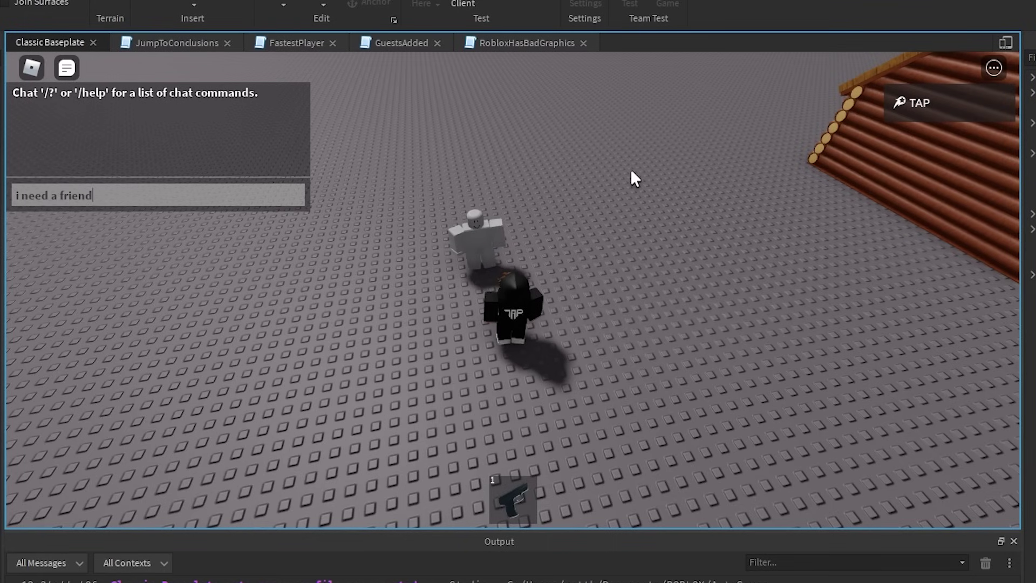
pyautogui.press('Return')
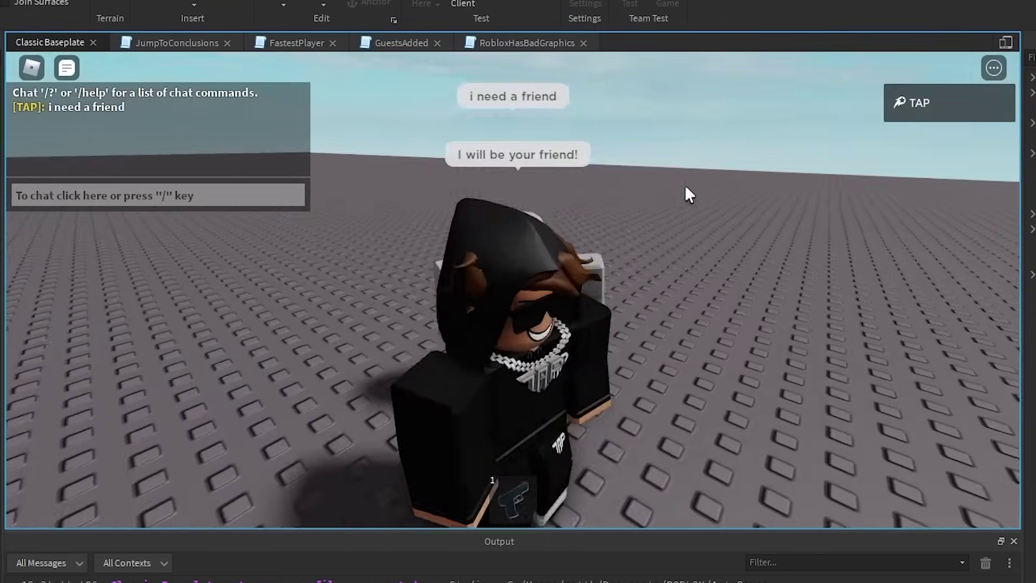
# - Examine the grey dummy and its chat reply from different distances and angles
pyautogui.scroll(4, 686, 186)
pyautogui.scroll(-4, 512, 287)
pyautogui.moveTo(513, 287); pyautogui.dragTo(513, 288, button='right')
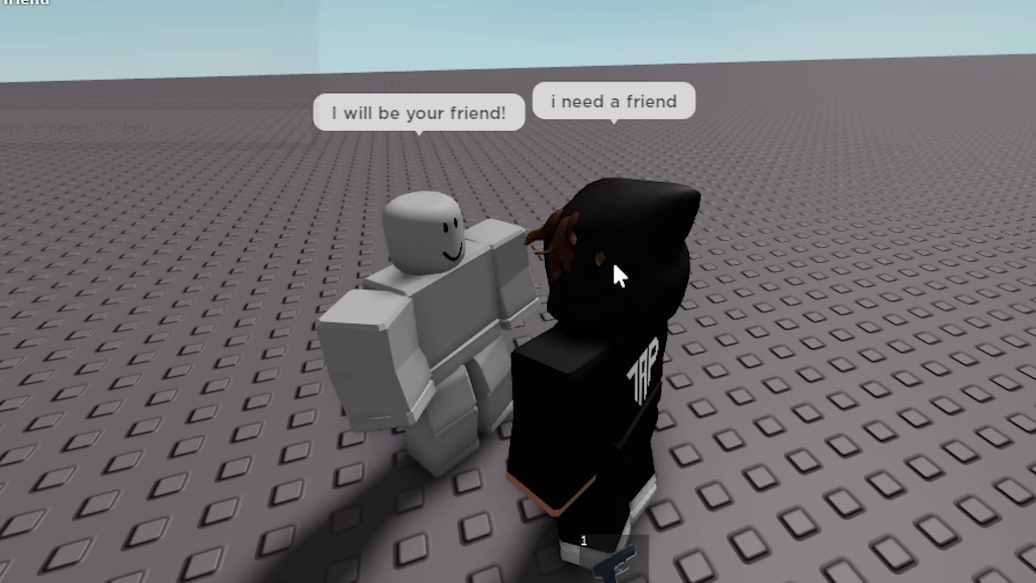
pyautogui.moveTo(613, 261); pyautogui.dragTo(613, 260, button='right')
pyautogui.scroll(4, 613, 260)
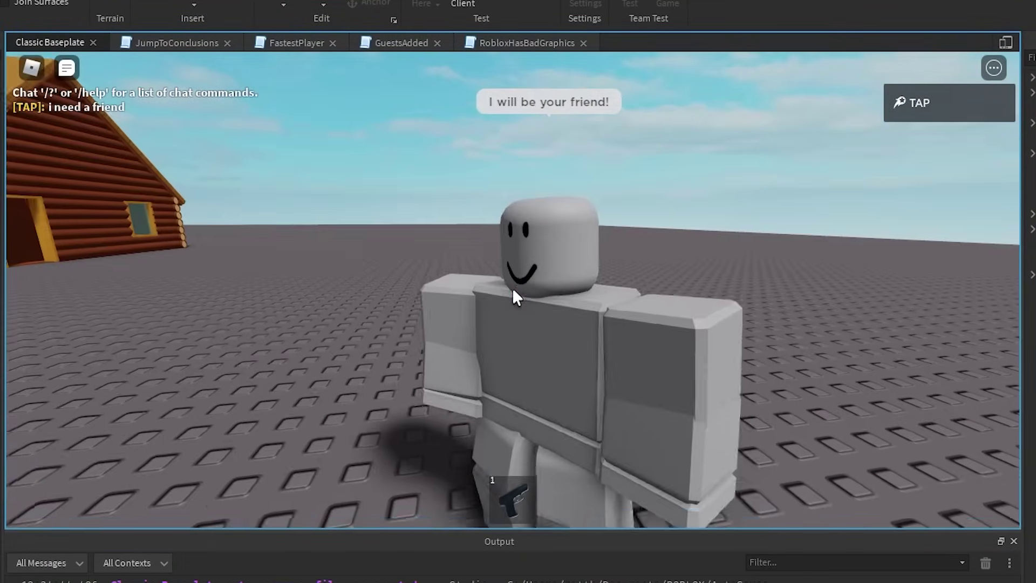
pyautogui.scroll(-5, 513, 287)
pyautogui.scroll(5, 513, 287)
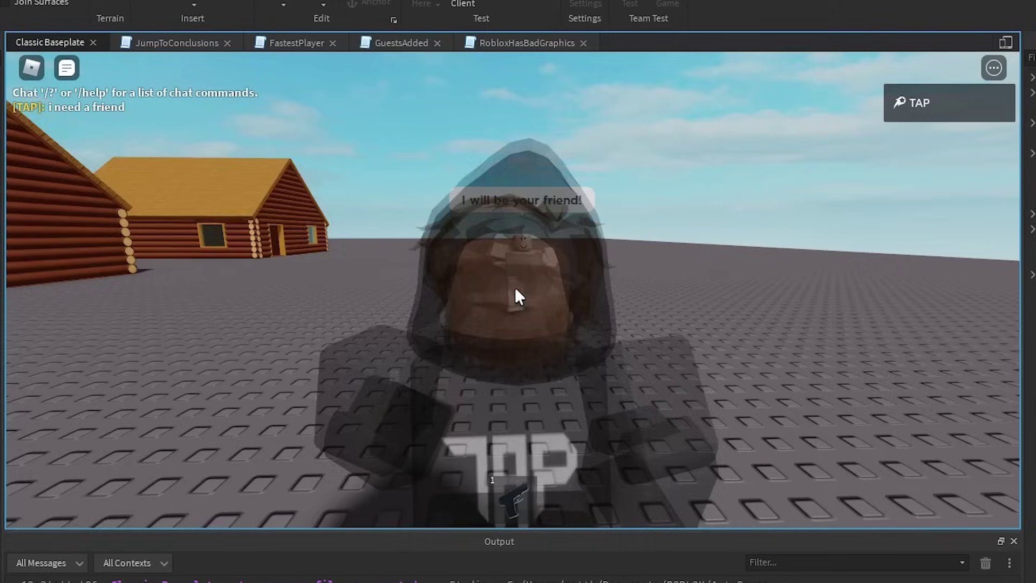
pyautogui.scroll(-4, 530, 286)
pyautogui.moveTo(530, 286); pyautogui.dragTo(521, 282, button='right')
# - Walk the avatar across the baseplate near the dummy and send the chat message "really?"
pyautogui.press('s')
pyautogui.scroll(-3, 530, 286)
pyautogui.press('d')
pyautogui.press('s')
pyautogui.press('w')
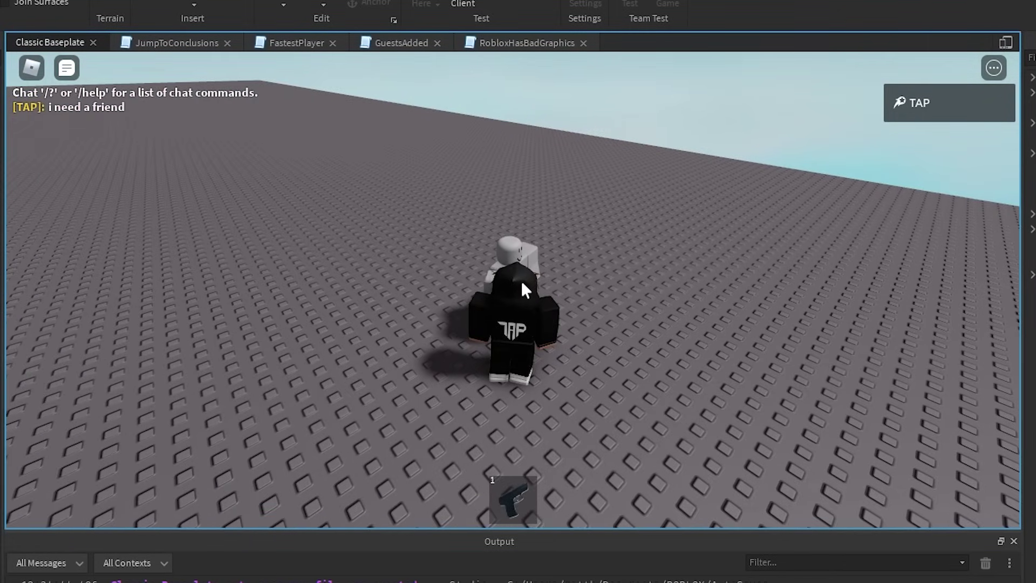
pyautogui.press('/')
pyautogui.write('really?')
pyautogui.press('Return')
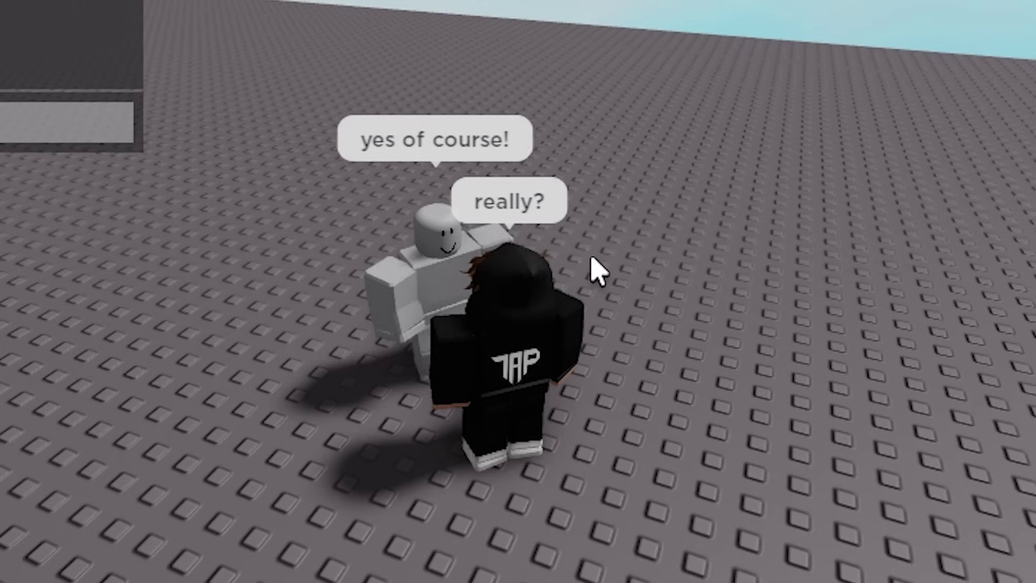
# - Walk the avatar around in several directions and check how the grey dummy follows and replies
pyautogui.moveTo(548, 162); pyautogui.dragTo(547, 162, button='right')
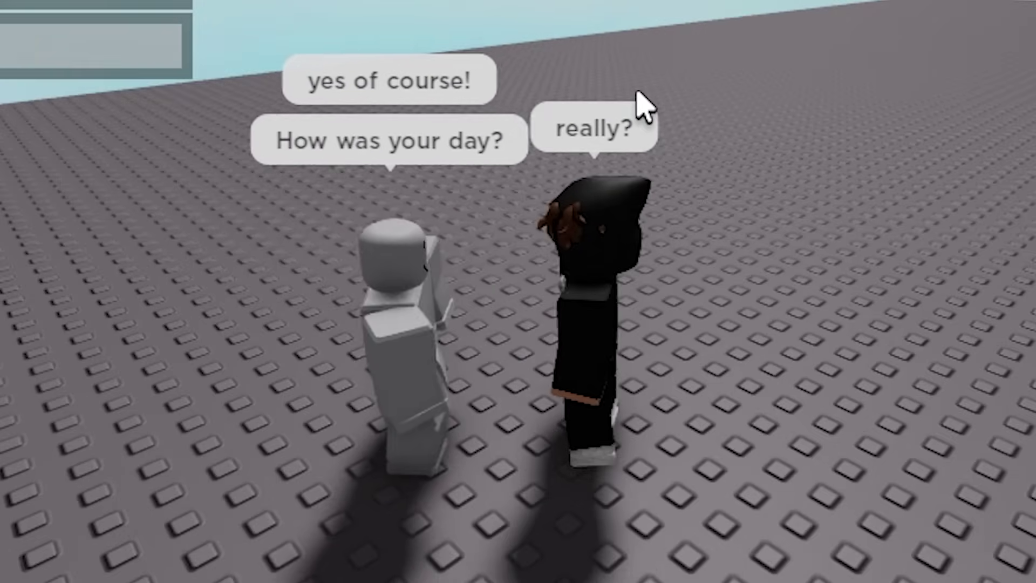
pyautogui.moveTo(637, 92); pyautogui.dragTo(637, 92, button='right')
pyautogui.press('s')
pyautogui.scroll(8, 637, 92)
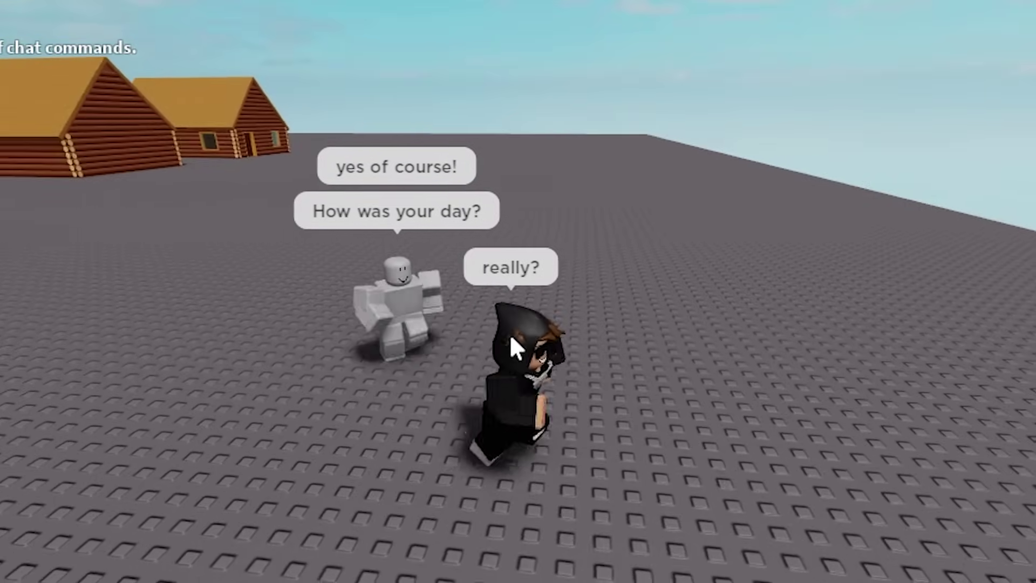
pyautogui.press('a')
pyautogui.press('s')
pyautogui.press('s')
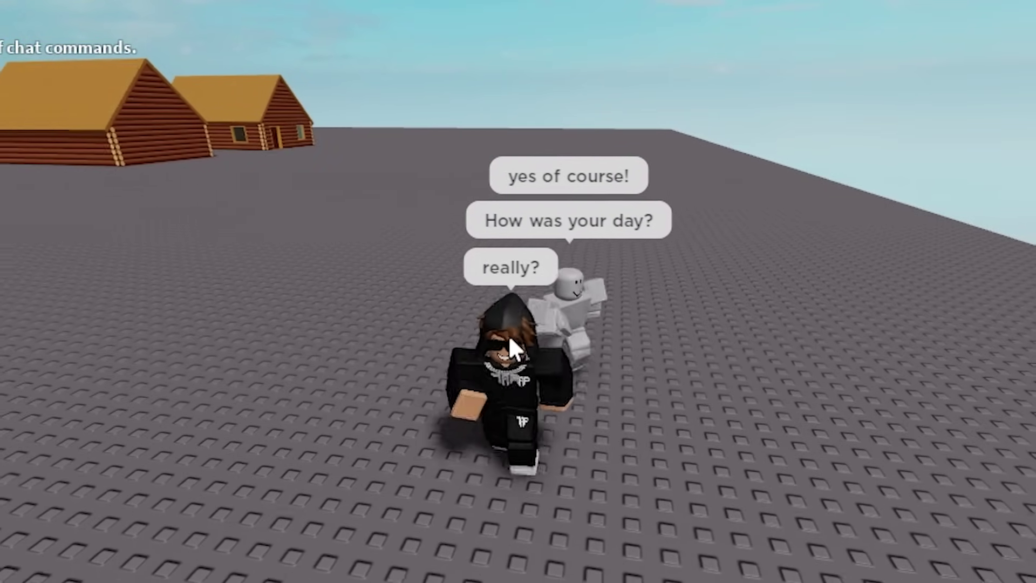
pyautogui.press('a')
pyautogui.press('s')
pyautogui.press('w')
pyautogui.moveTo(510, 339); pyautogui.dragTo(510, 335, button='right')
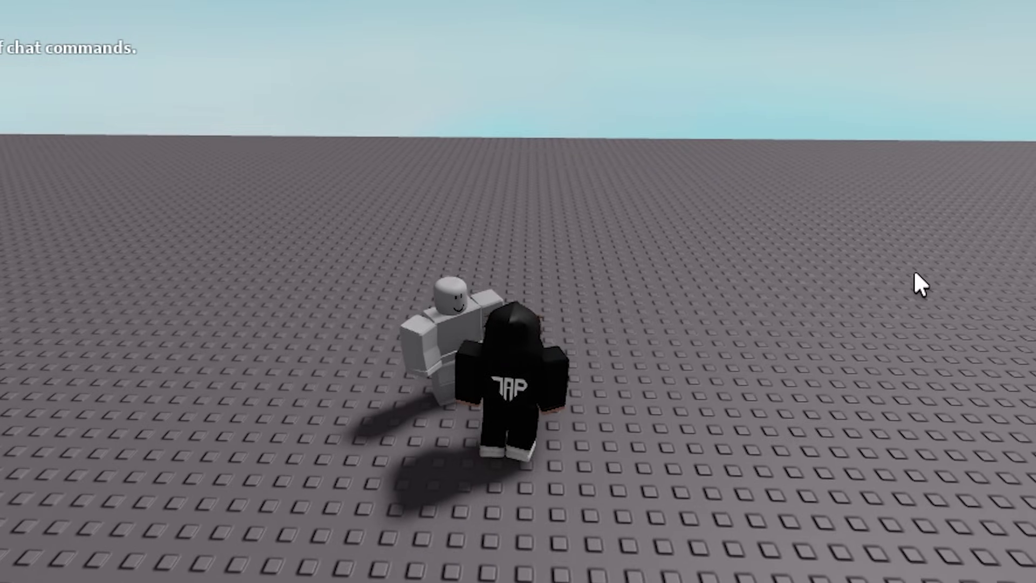
# - Send the chat message "it was good" and walk the avatar away from the dummy to check its response
pyautogui.press('/')
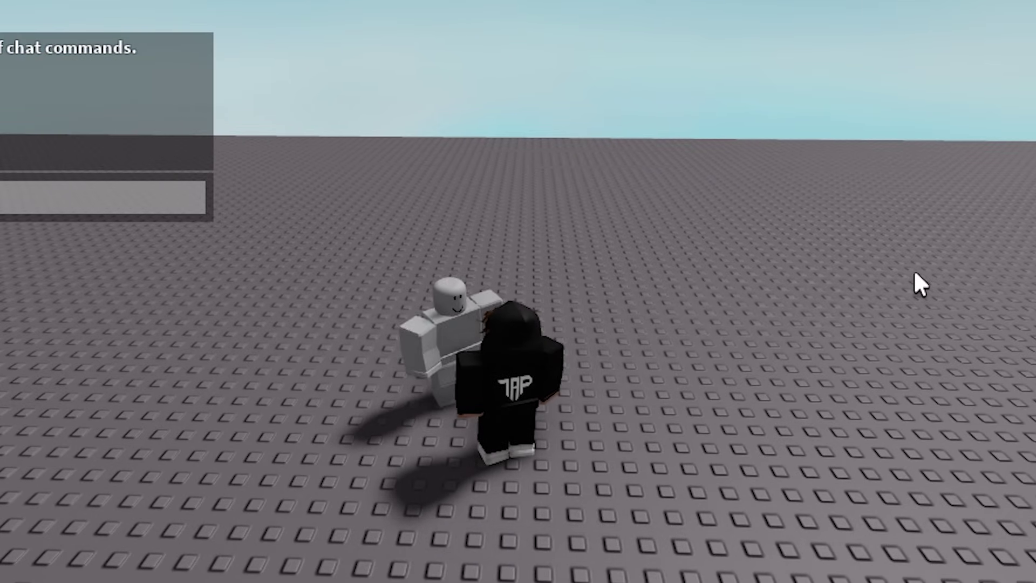
pyautogui.write('it was good')
pyautogui.press('Return')
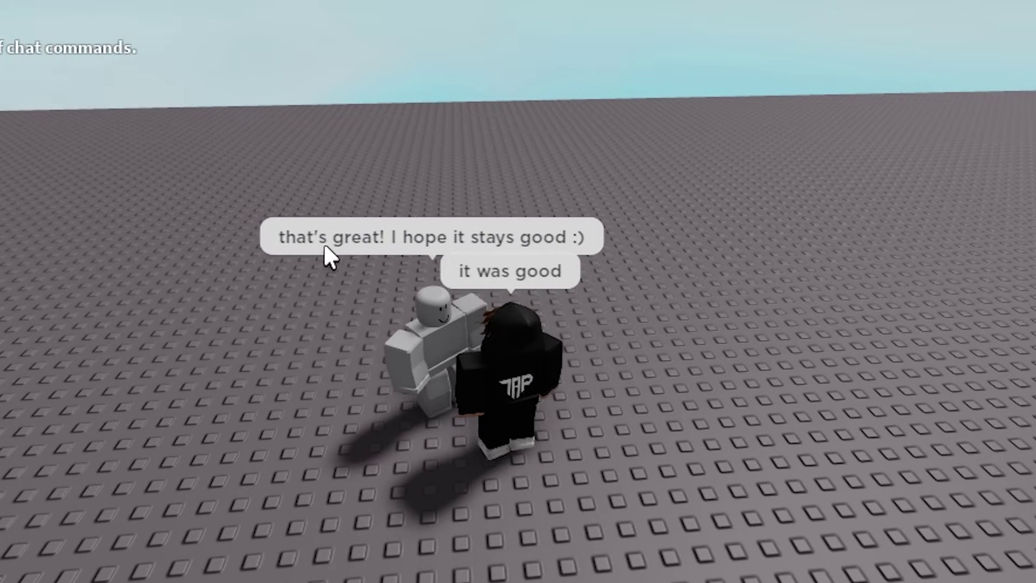
pyautogui.press('w')
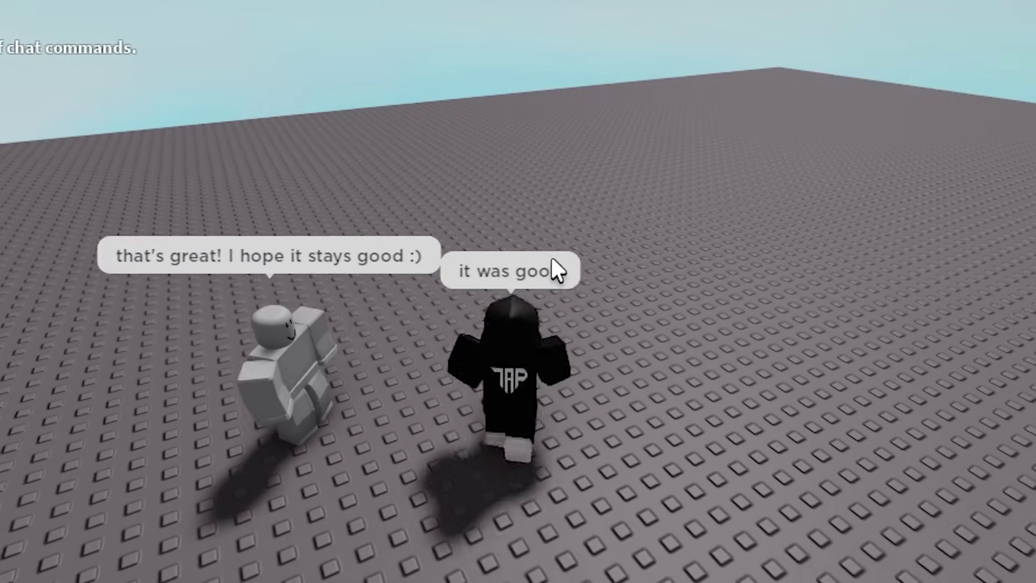
pyautogui.moveTo(552, 259); pyautogui.dragTo(524, 236, button='right')
pyautogui.press('s')
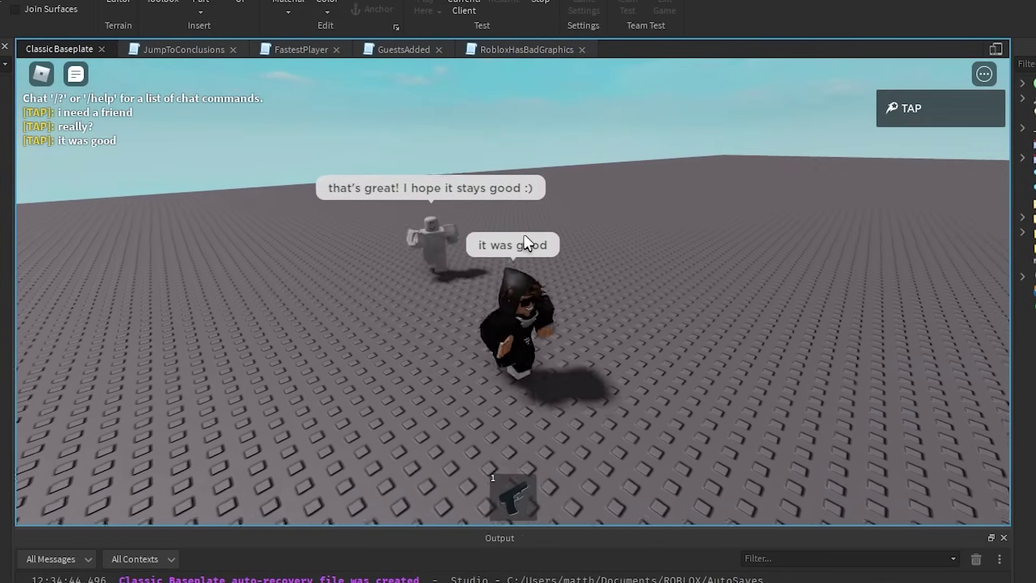
# - Walk the avatar back past the grey dummy and across the open baseplate to check how closely it follows
pyautogui.press('s')
pyautogui.press('s')
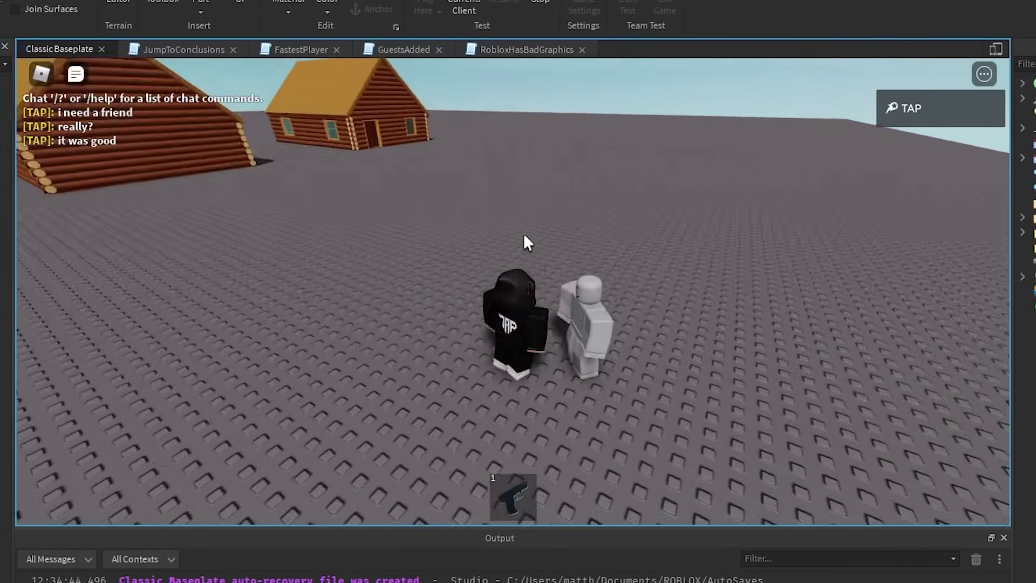
pyautogui.press('w')
pyautogui.moveTo(524, 234); pyautogui.dragTo(524, 234, button='right')
pyautogui.press('d')
pyautogui.press('w')
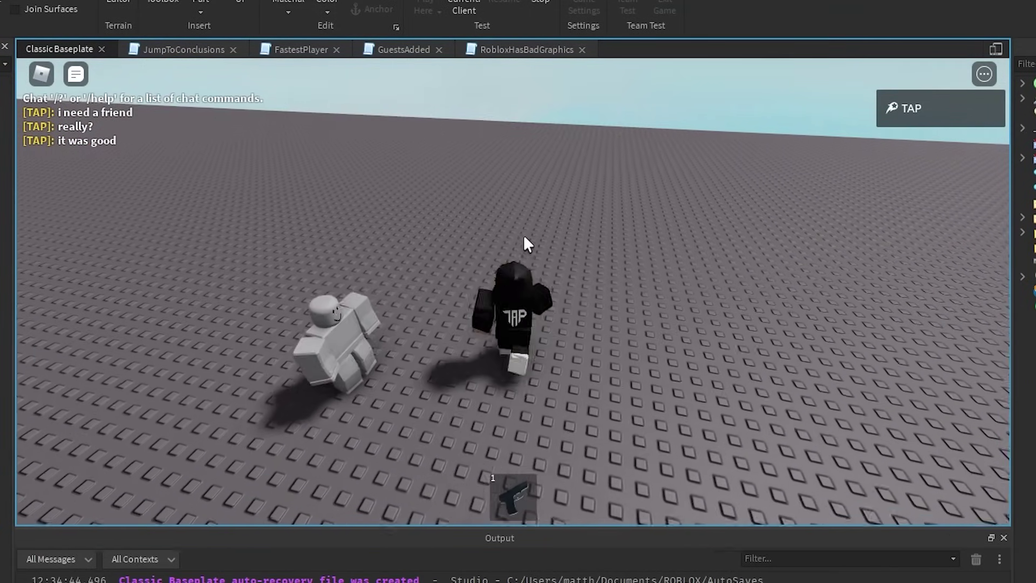
pyautogui.press('d')
pyautogui.press('w')
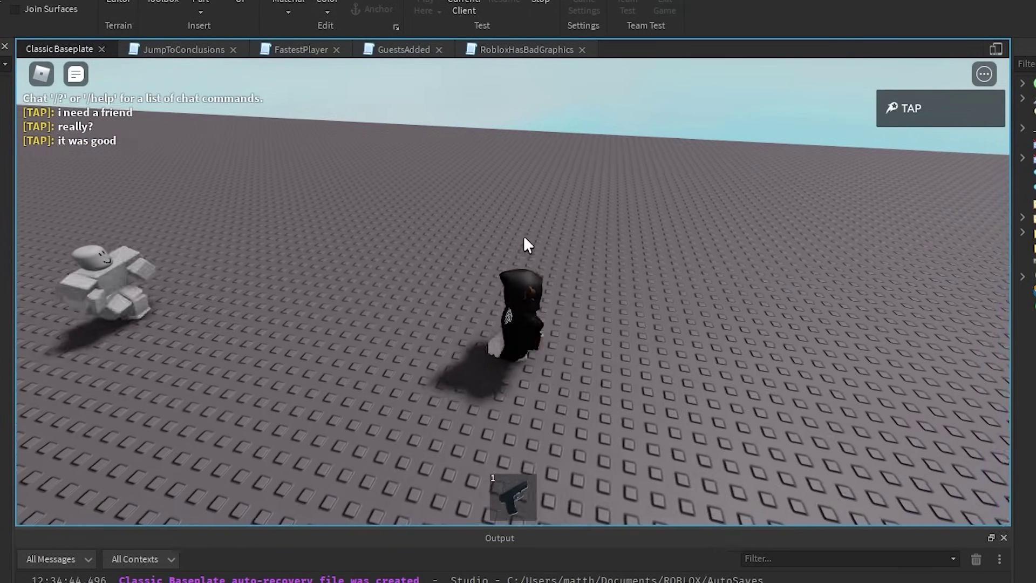
# - Run the avatar back and forth around the grey dummy, jump once, and examine how the dummy moves
pyautogui.press('s')
pyautogui.moveTo(524, 236); pyautogui.dragTo(523, 236, button='right')
pyautogui.press('d')
pyautogui.press('w')
pyautogui.press('d')
pyautogui.press('s')
pyautogui.press('w')
pyautogui.press('s')
pyautogui.press('space')
pyautogui.scroll(3, 592, 224)
pyautogui.press('w')
pyautogui.moveTo(592, 224); pyautogui.dragTo(592, 223, button='right')
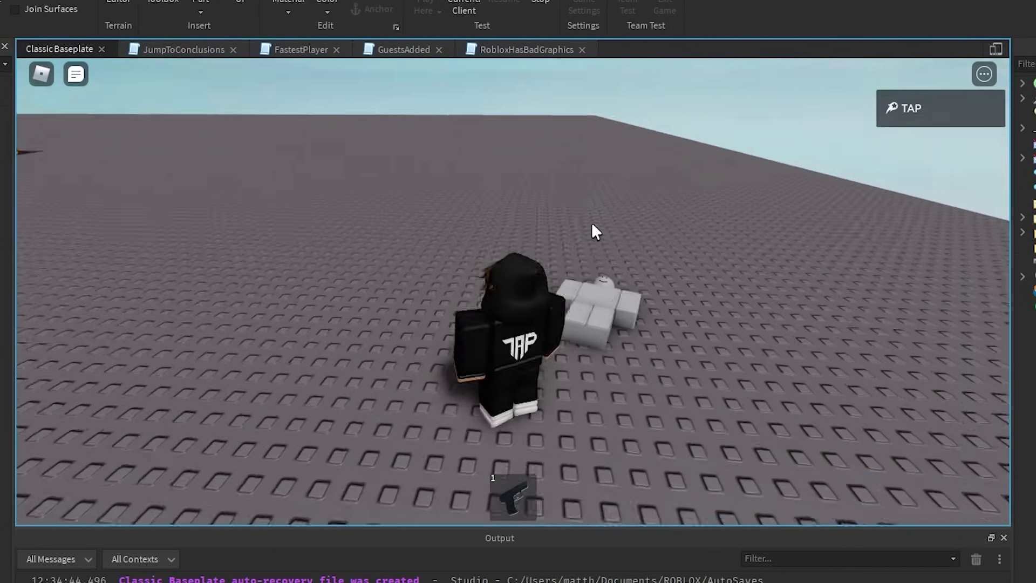
# - Inspect the grey dummy up close in first-person view, then run the avatar away from it in third-person view
pyautogui.scroll(5, 592, 223)
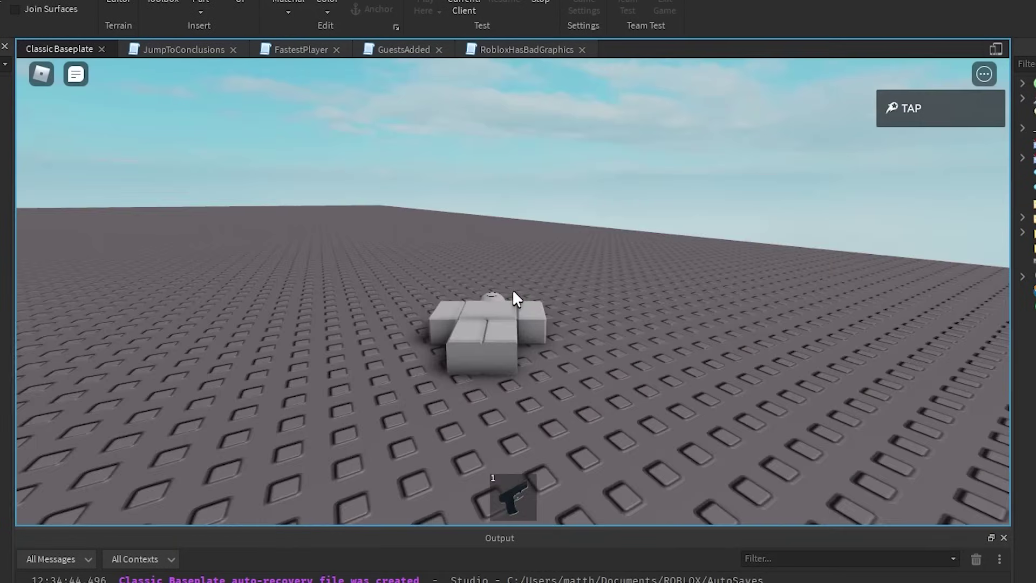
pyautogui.press('s')
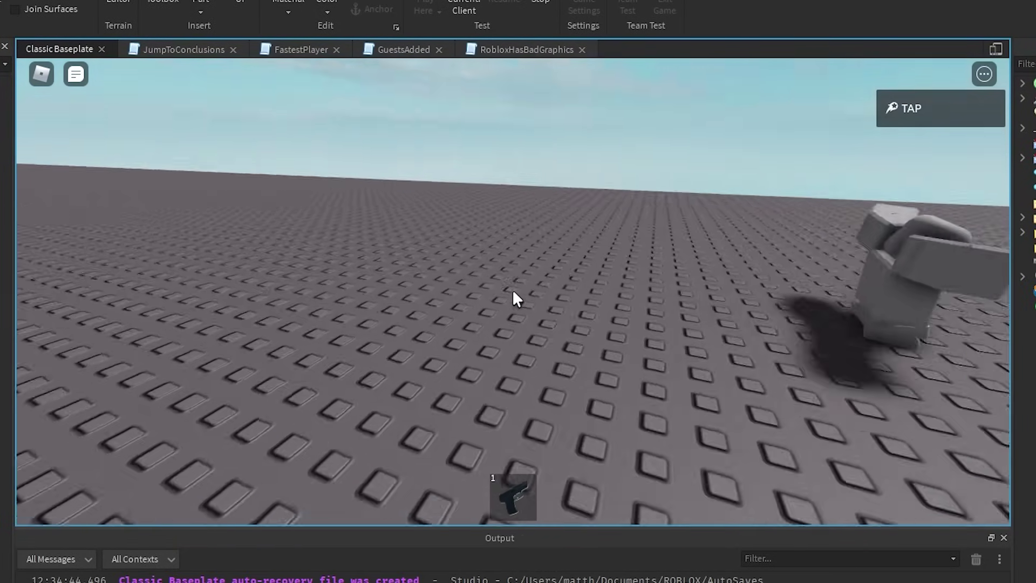
pyautogui.press('w')
pyautogui.scroll(-5, 513, 289)
pyautogui.press('s')
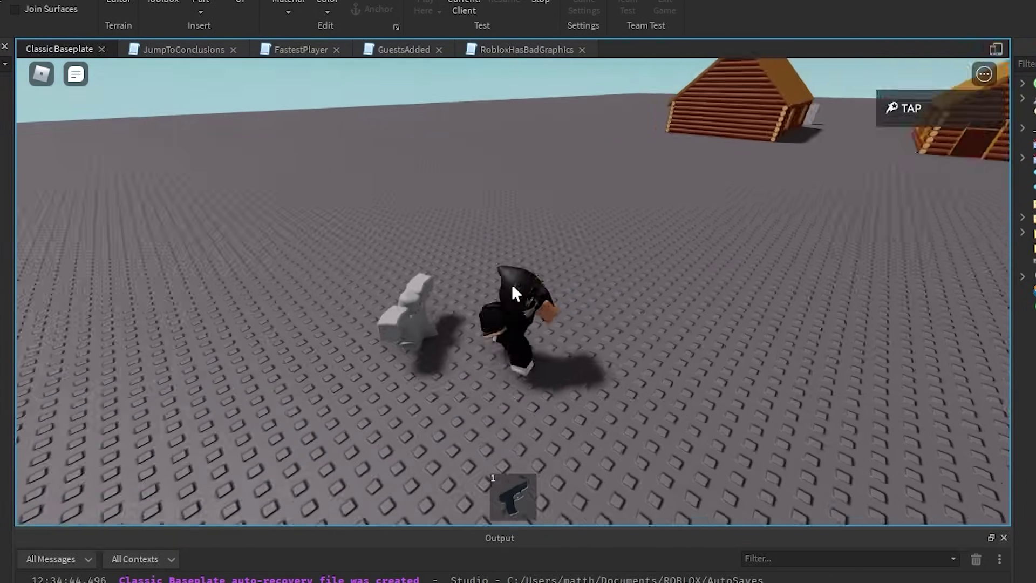
pyautogui.moveTo(511, 284); pyautogui.dragTo(512, 284, button='right')
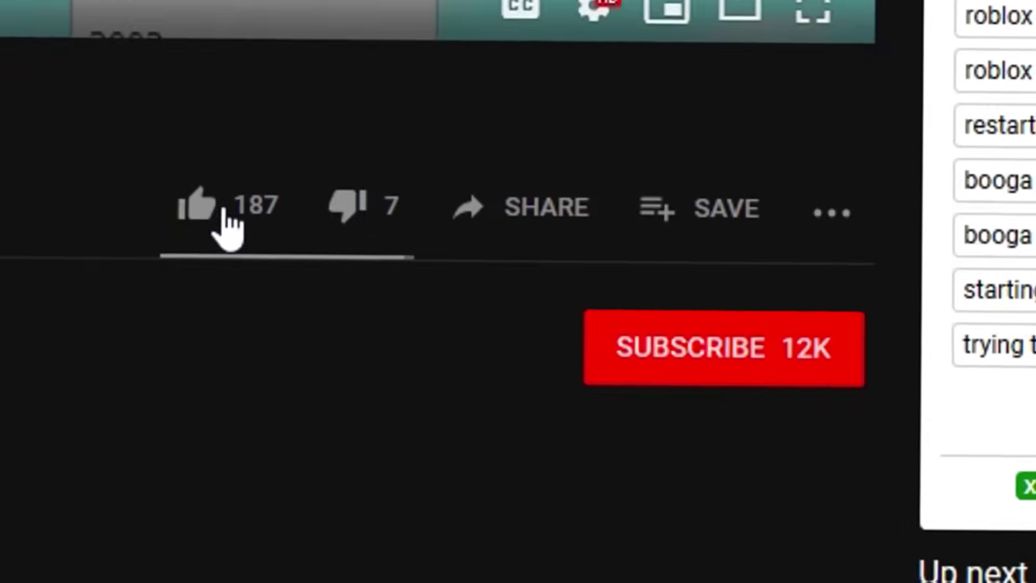
# - Switch to the YouTube video page, like the video and subscribe to the channel
pyautogui.click(631, 335)
pyautogui.click(723, 318)
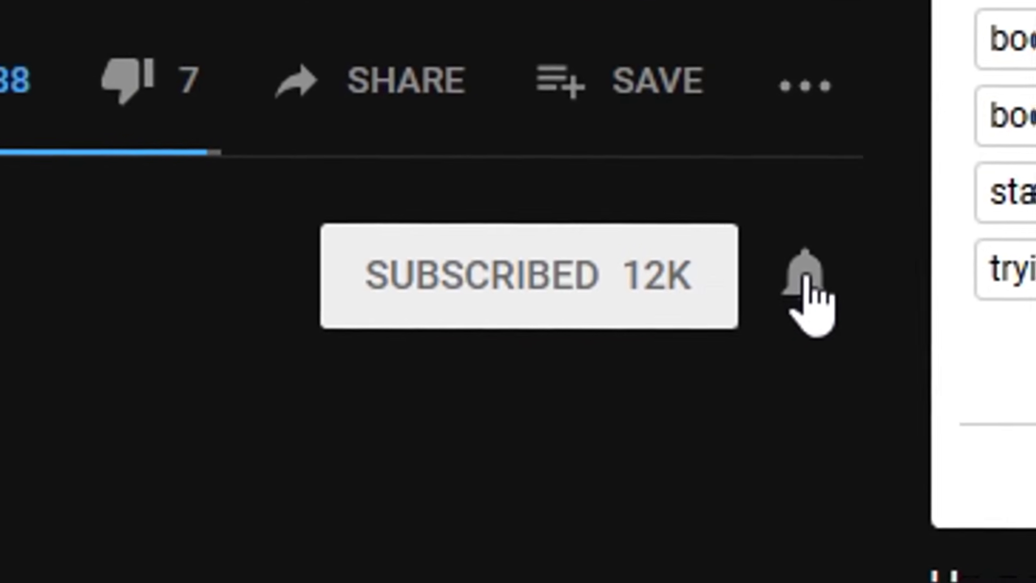